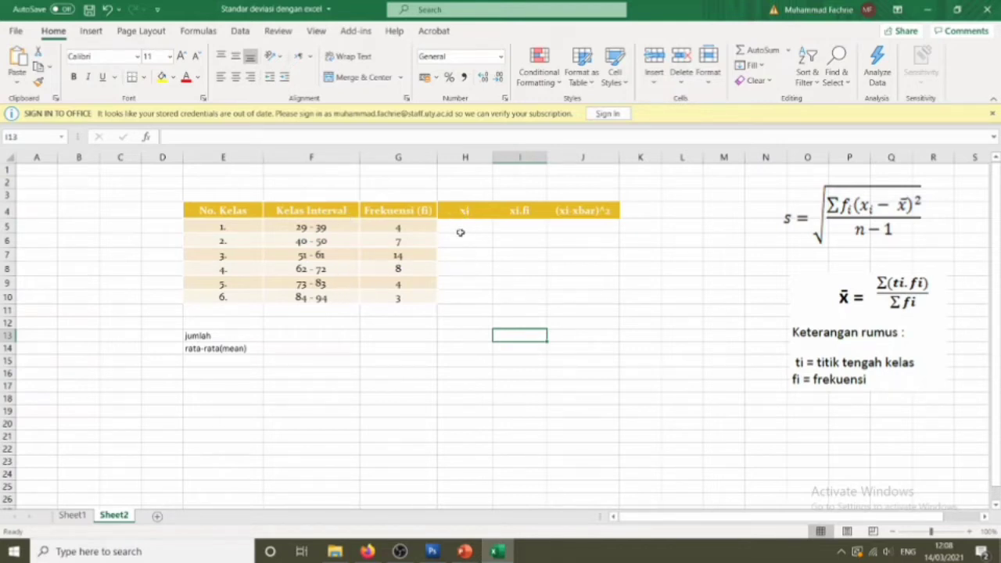
Enter the first class midpoint in H5 as =(29+39)/2, giving 34.
{"action": "left_click", "coordinate": [465, 224]}
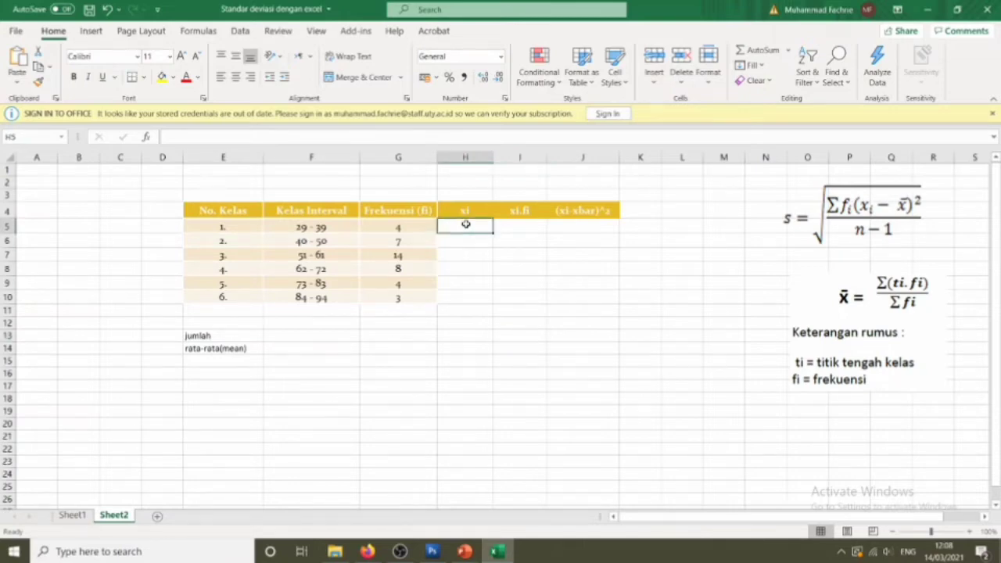
{"action": "type", "text": "="}
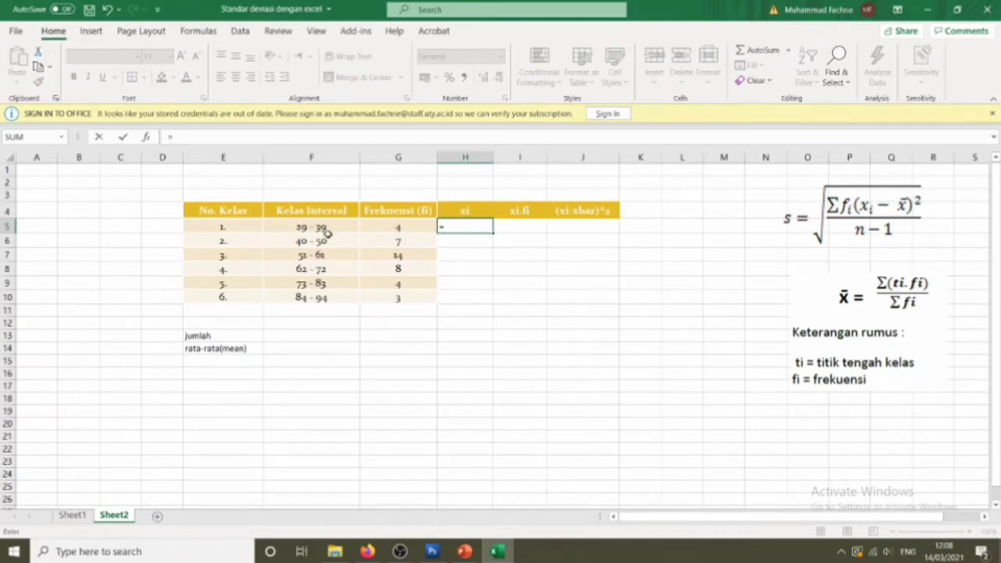
{"action": "type", "text": "29"}
{"action": "key", "text": "BackSpace"}
{"action": "key", "text": "BackSpace"}
{"action": "type", "text": "29+3"}
{"action": "type", "text": "9)"}
{"action": "type", "text": "/2"}
{"action": "key", "text": "Return"}
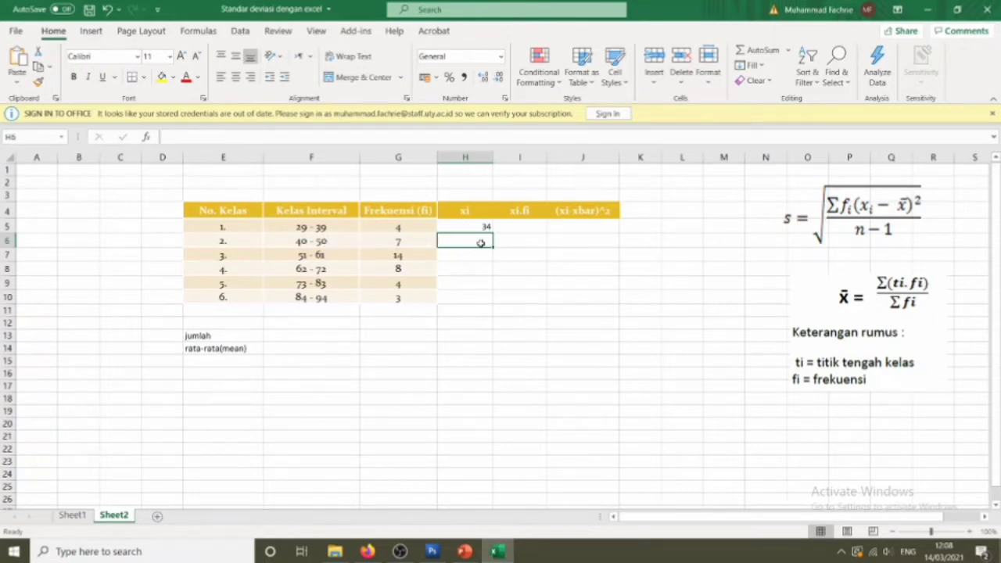
Enter the remaining midpoints 45, 56, 67, 78 and 89 in H6:H10.
{"action": "type", "text": "45"}
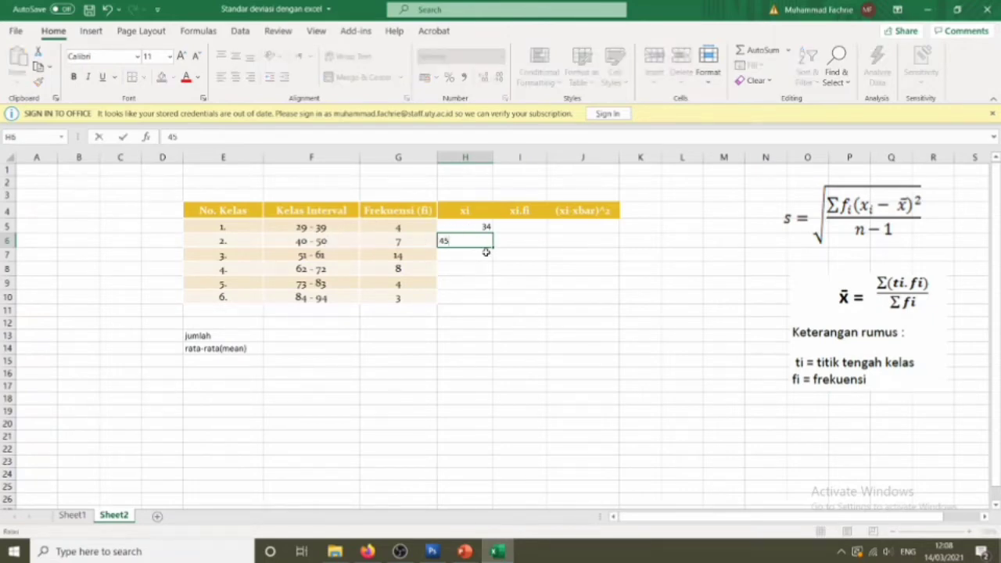
{"action": "key", "text": "Return"}
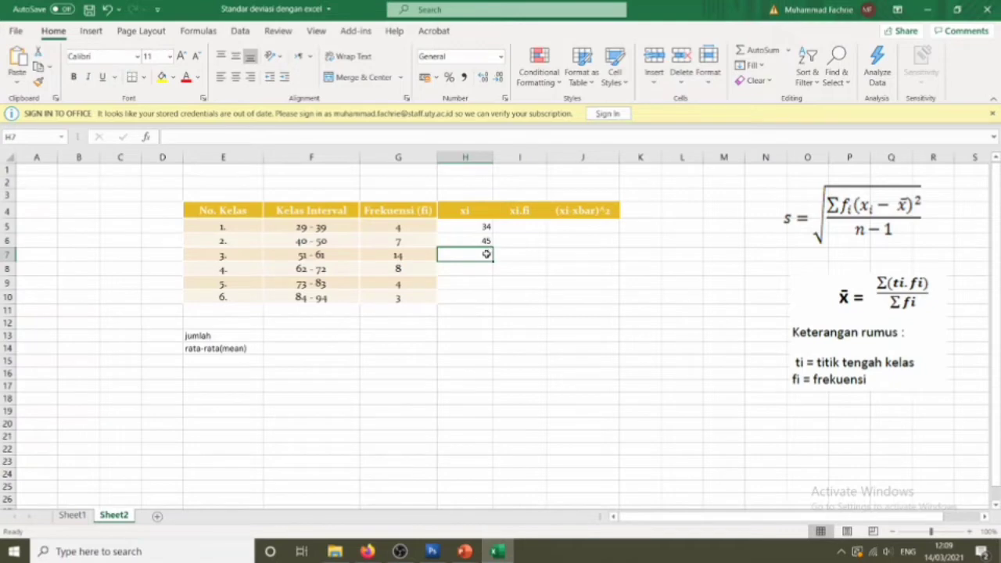
{"action": "type", "text": "56"}
{"action": "left_click", "coordinate": [478, 266]}
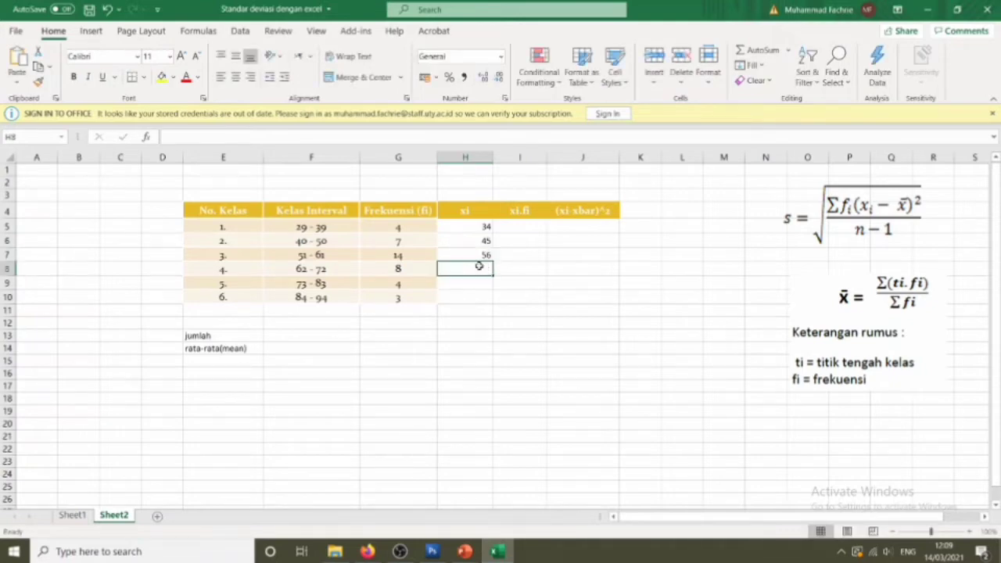
{"action": "type", "text": "67"}
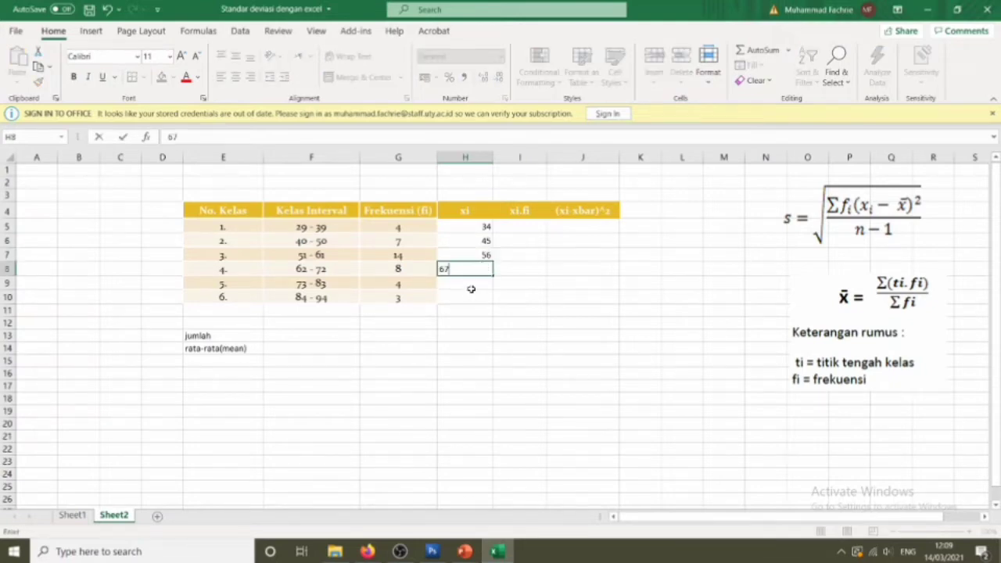
{"action": "left_click", "coordinate": [475, 284]}
{"action": "type", "text": "78"}
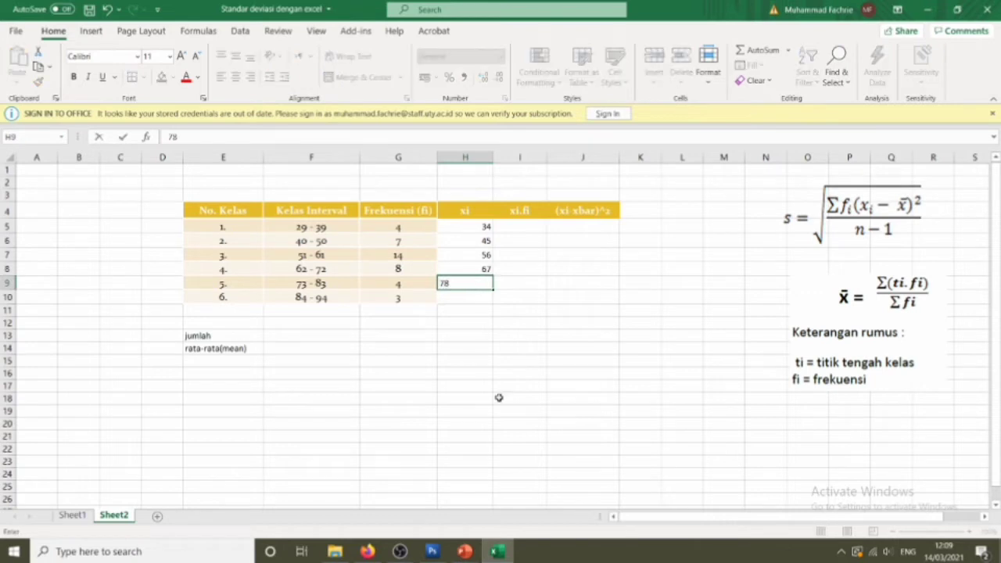
{"action": "left_click", "coordinate": [479, 295]}
{"action": "type", "text": "89"}
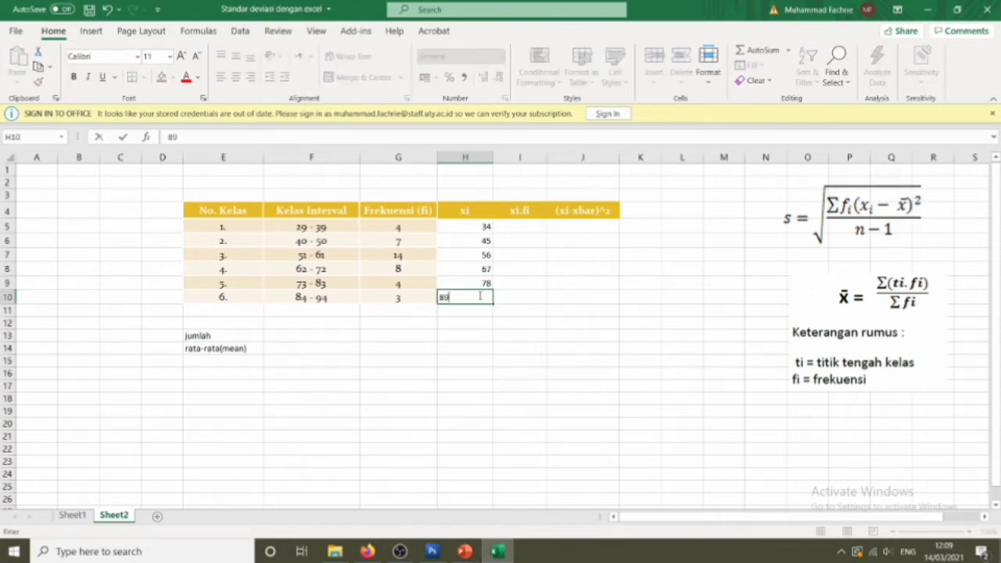
{"action": "left_click", "coordinate": [527, 225]}
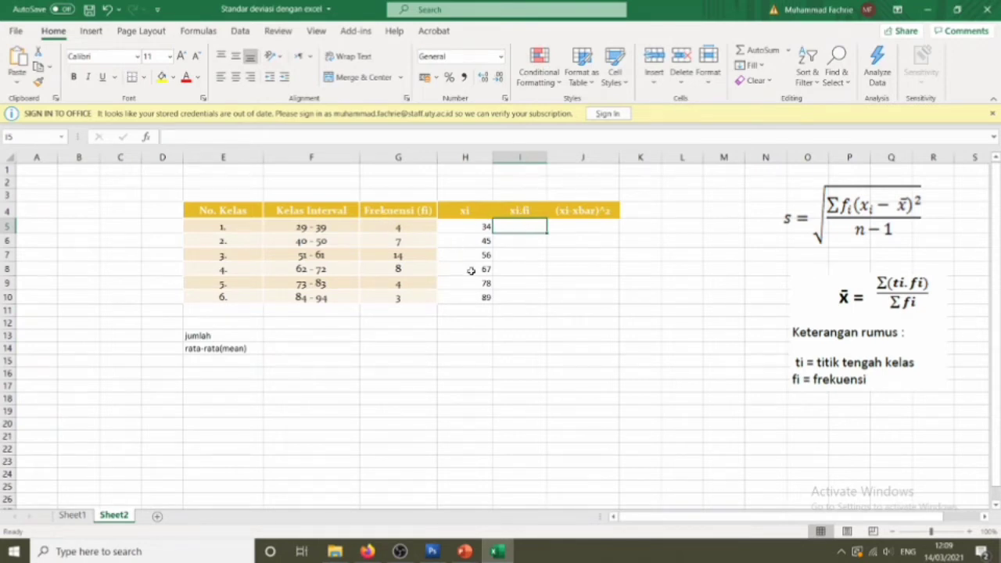
Enter =G5*H5 in I5 and fill it down to I10, giving products 136 through 267.
{"action": "type", "text": "="}
{"action": "left_click", "coordinate": [413, 231]}
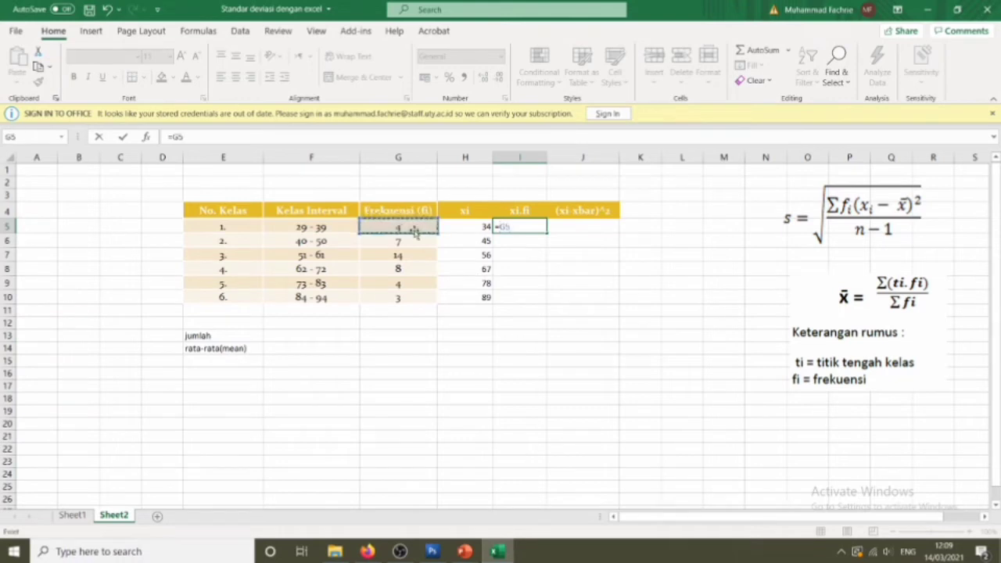
{"action": "type", "text": "*"}
{"action": "left_click", "coordinate": [478, 229]}
{"action": "key", "text": "Return"}
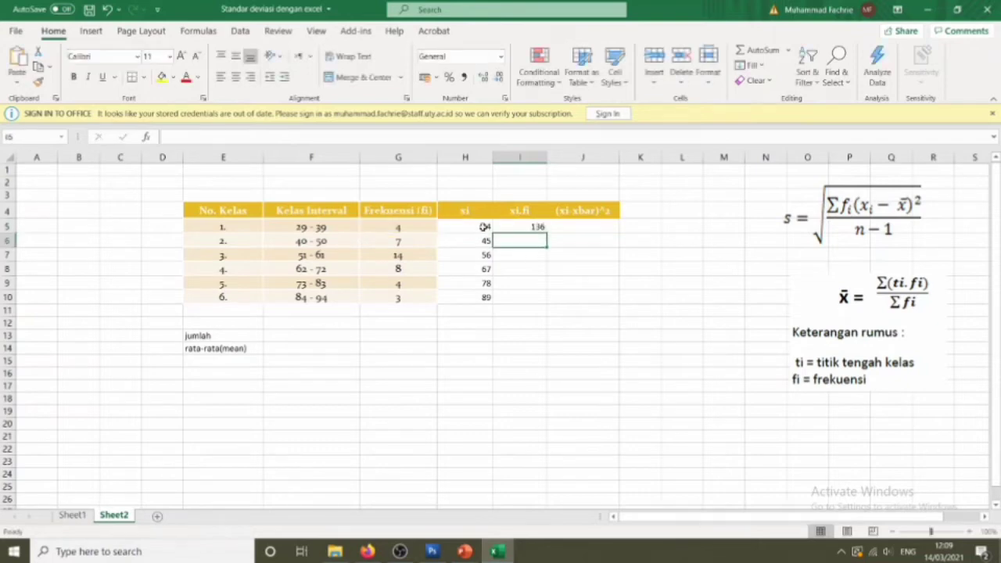
{"action": "left_click", "coordinate": [537, 227]}
{"action": "left_click_drag", "start_coordinate": [546, 233], "coordinate": [545, 307]}
{"action": "left_click", "coordinate": [510, 335]}
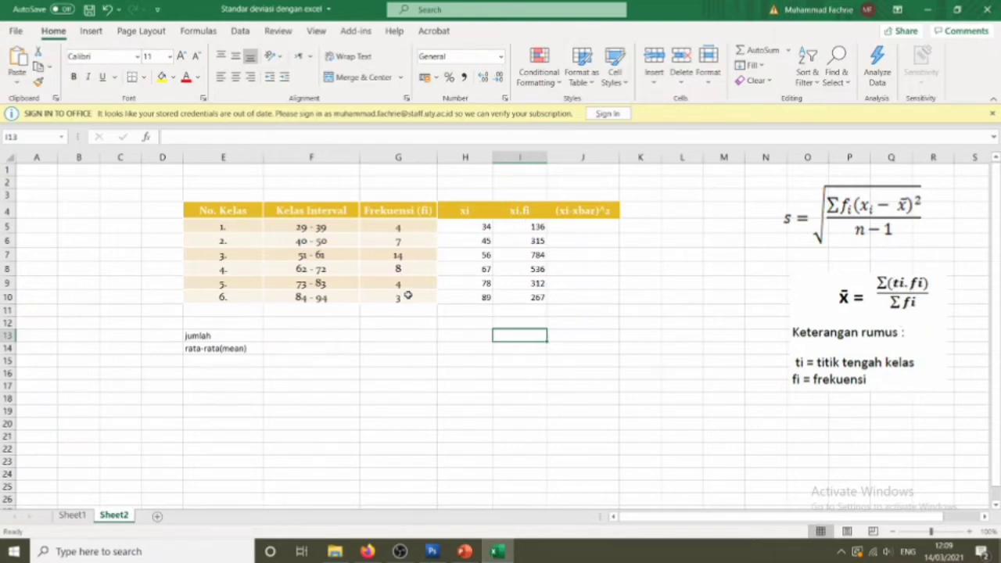
Total the frequencies in G13 with =SUM(G5:G10), giving 40.
{"action": "left_click", "coordinate": [381, 336]}
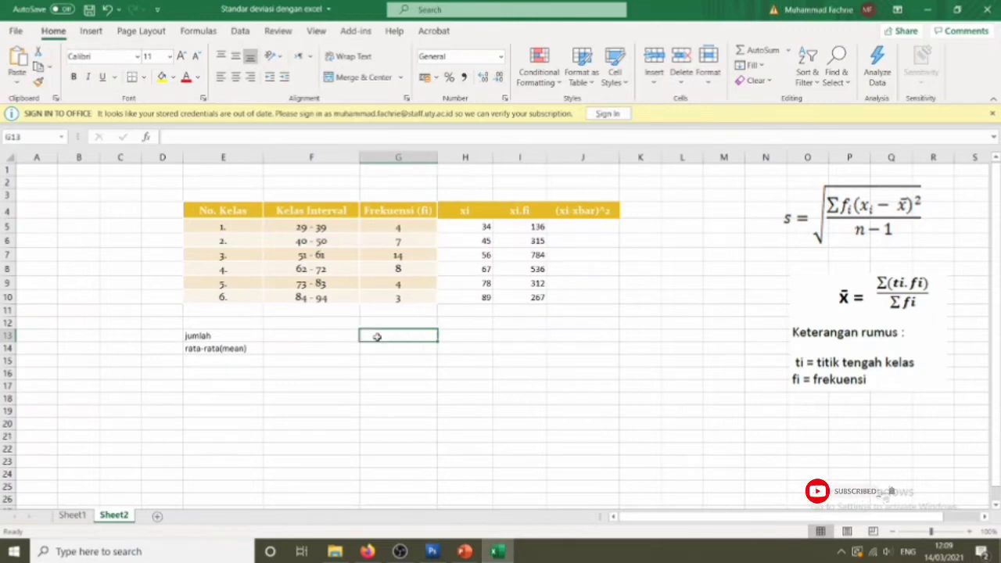
{"action": "type", "text": "=sum"}
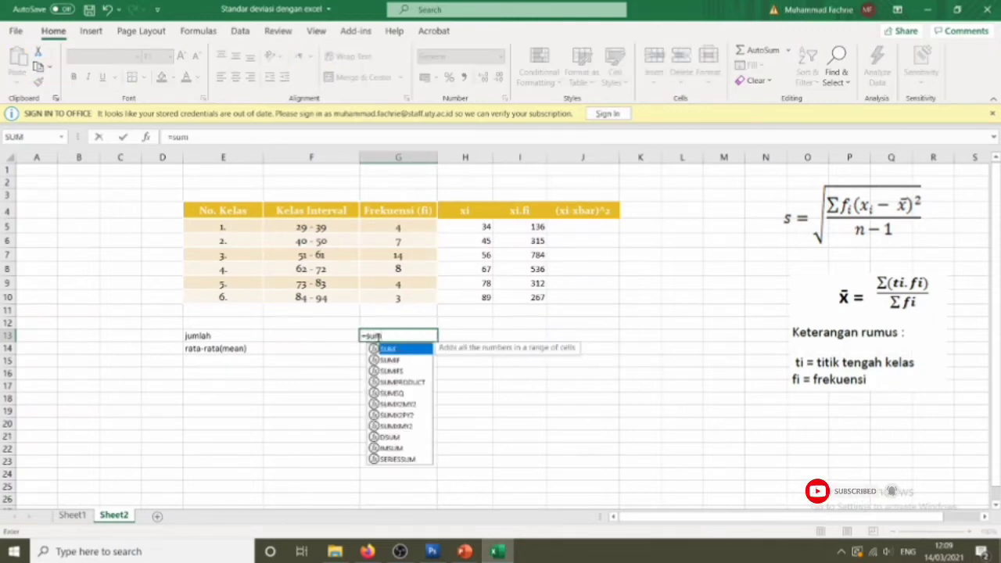
{"action": "type", "text": "("}
{"action": "left_click_drag", "start_coordinate": [415, 228], "coordinate": [415, 297]}
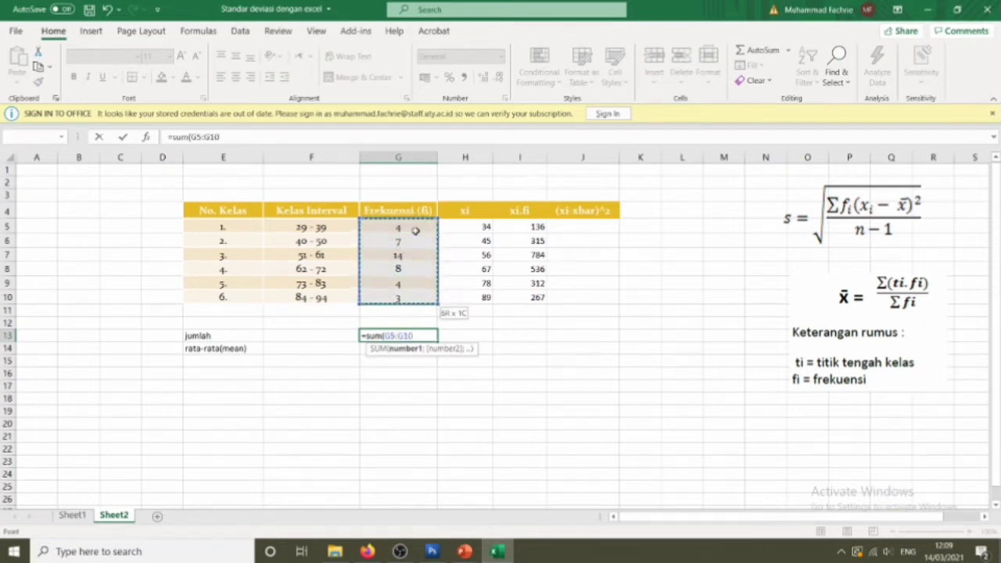
{"action": "key", "text": "Return"}
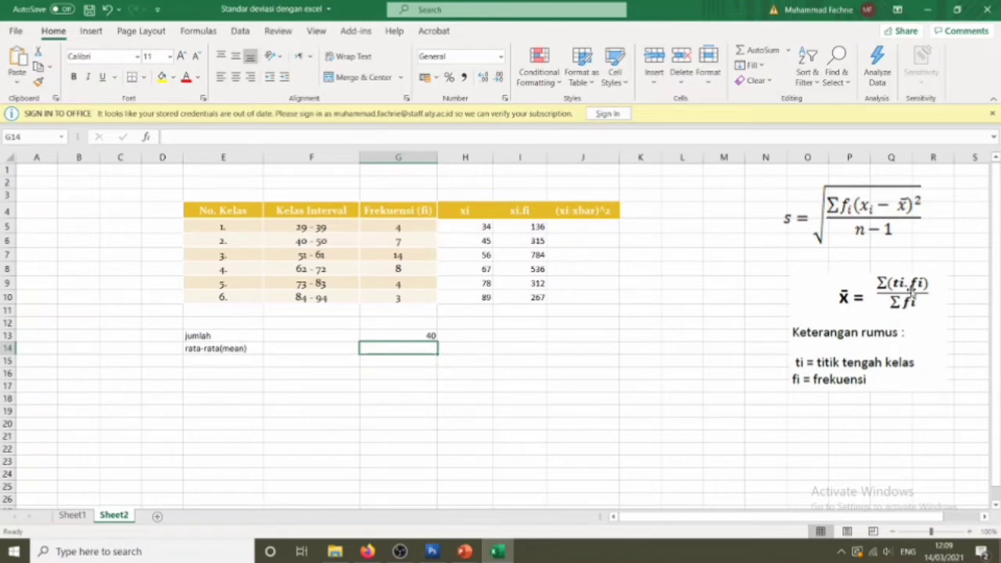
Total the xi.fi column in I13 with =SUM(I5:I10), giving 2350.
{"action": "left_click", "coordinate": [530, 336]}
{"action": "type", "text": "=sum"}
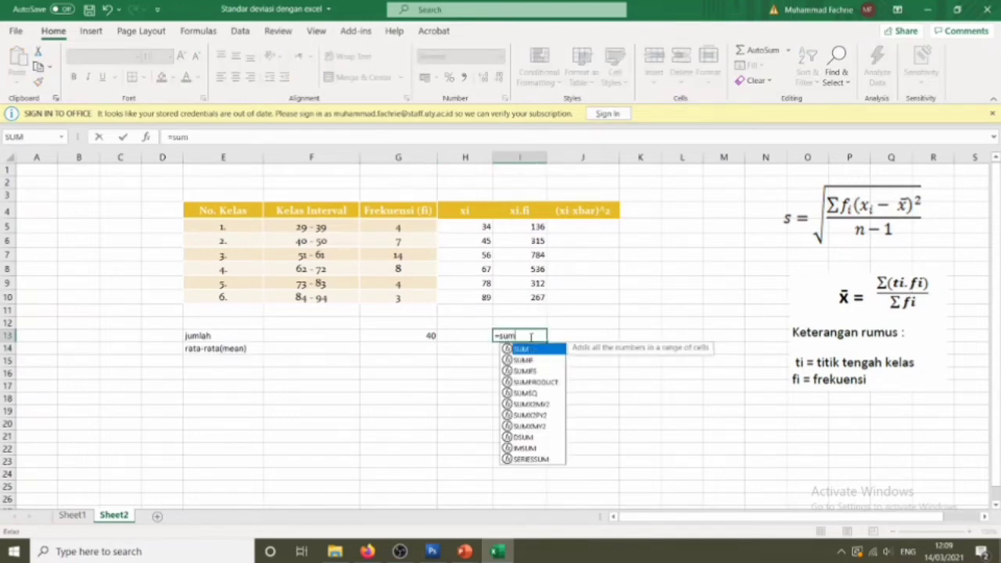
{"action": "type", "text": "("}
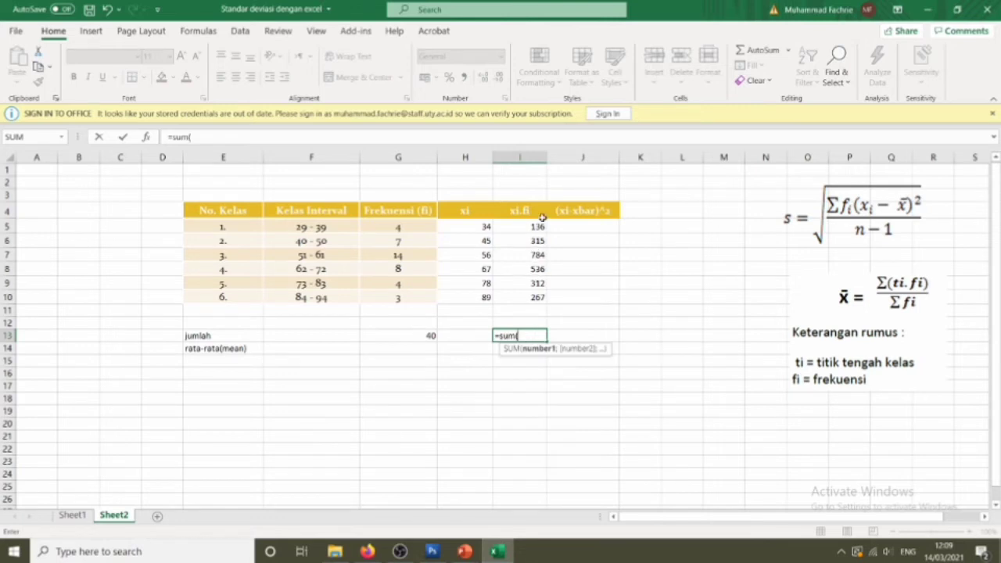
{"action": "left_click", "coordinate": [539, 226]}
{"action": "left_click_drag", "start_coordinate": [538, 241], "coordinate": [538, 297]}
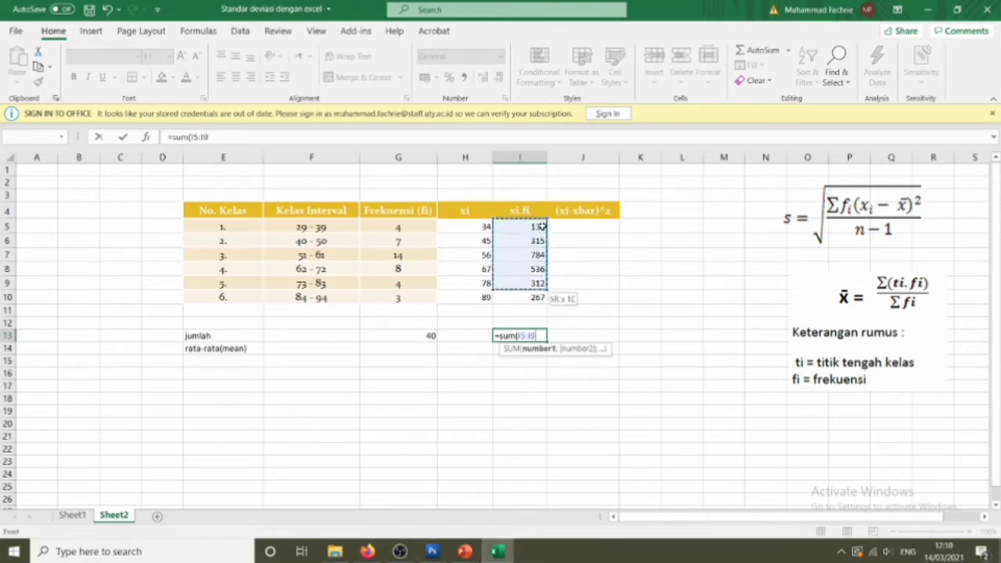
{"action": "key", "text": "Return"}
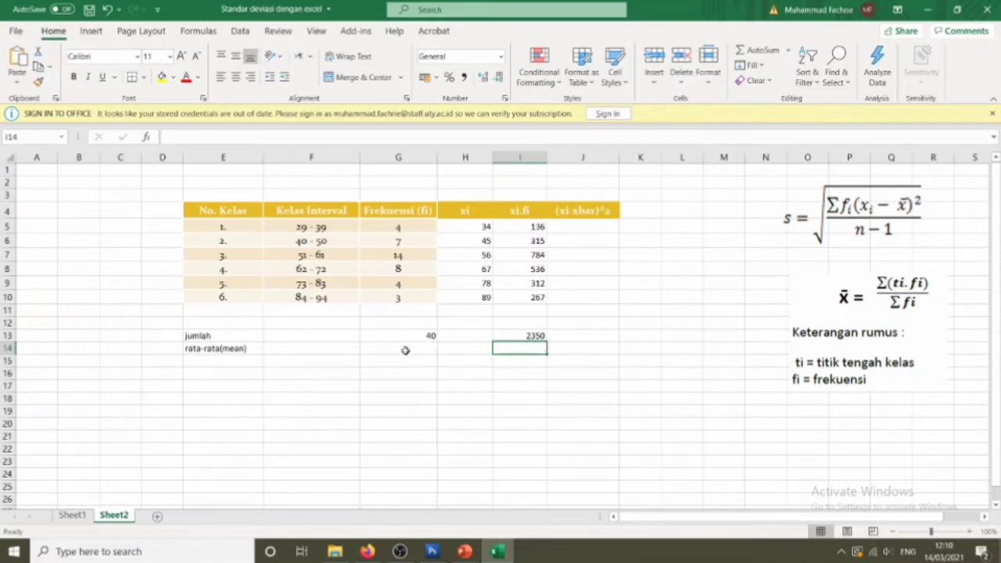
Enter =I13/G13 in G14 so the mean shows 58,75.
{"action": "left_click", "coordinate": [405, 350]}
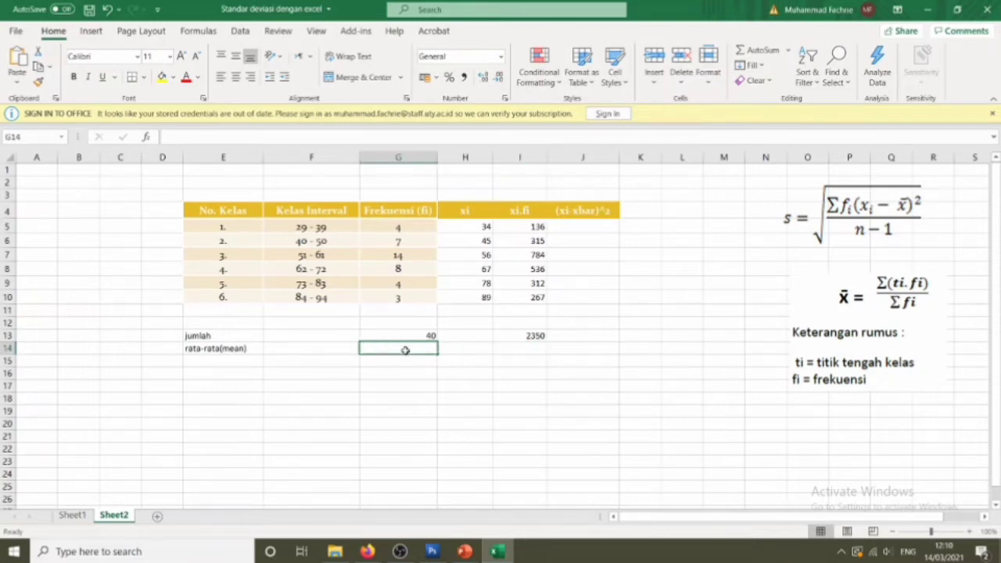
{"action": "type", "text": "="}
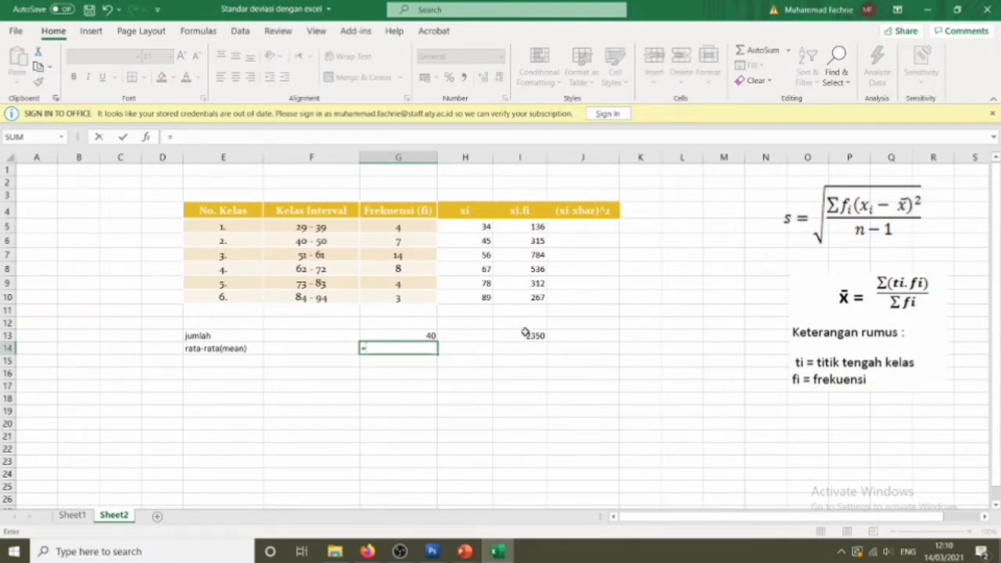
{"action": "left_click", "coordinate": [525, 334]}
{"action": "type", "text": "/"}
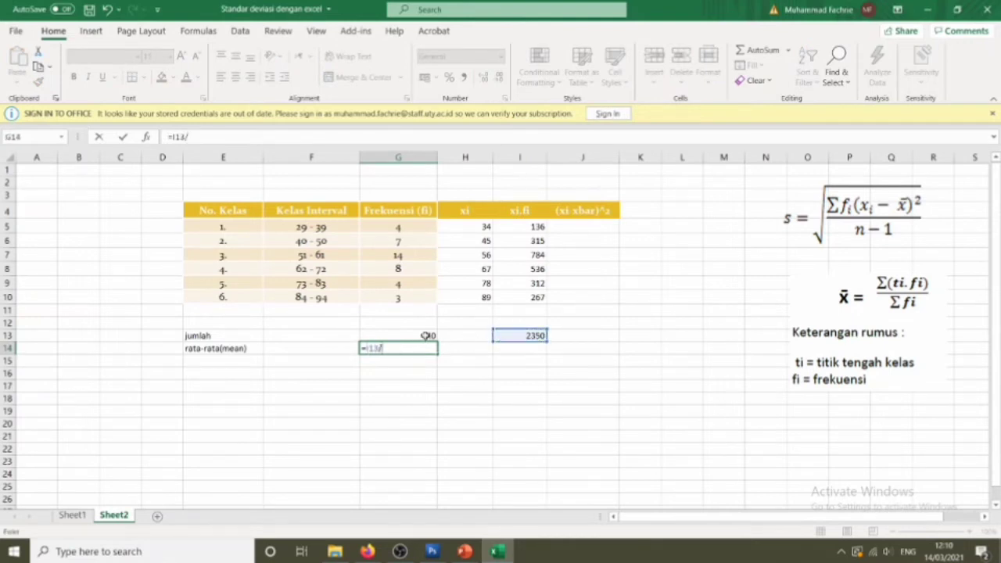
{"action": "left_click", "coordinate": [435, 335]}
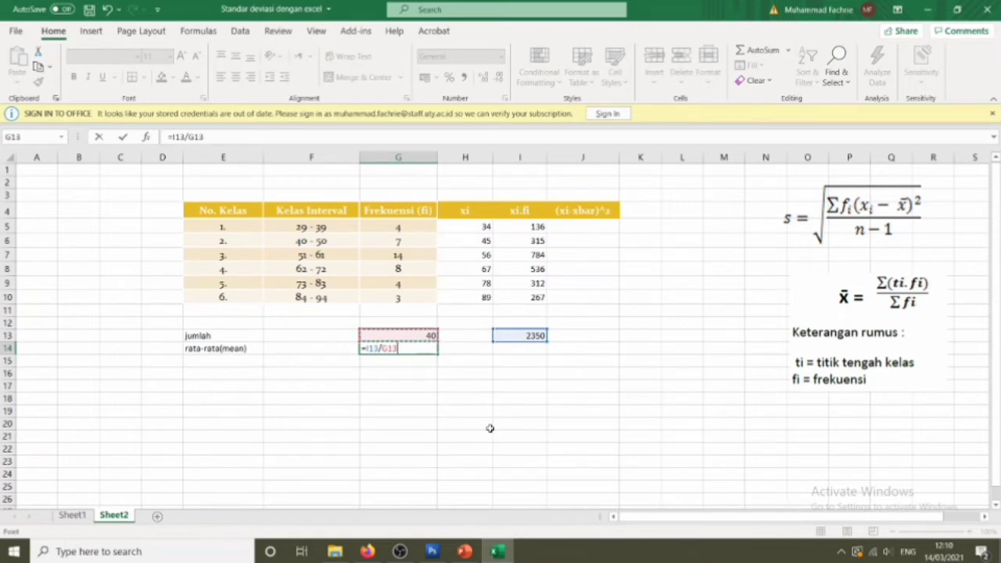
{"action": "key", "text": "Return"}
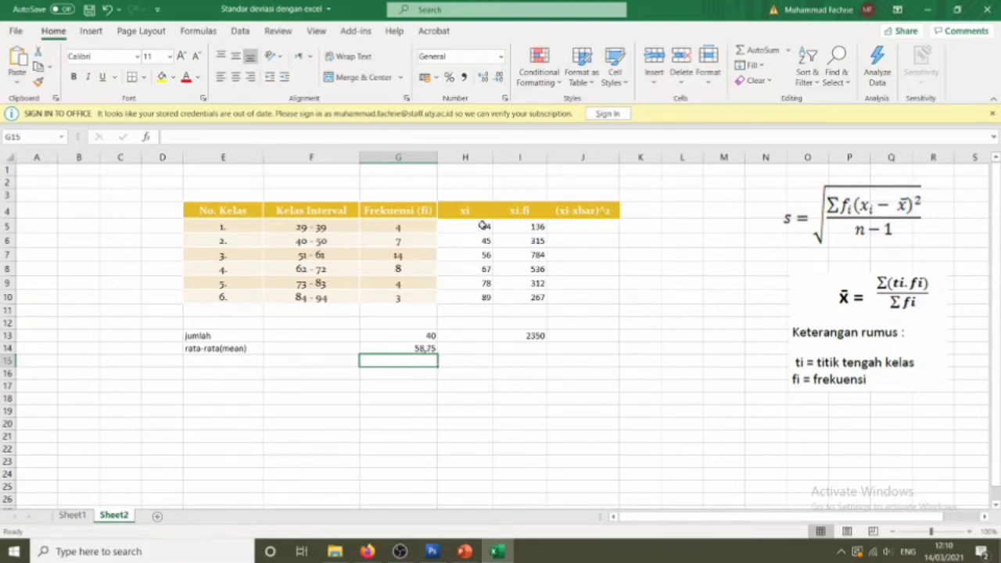
Enter =(H5-G14)^2 in J5, giving the first squared deviation 612,5625.
{"action": "left_click", "coordinate": [585, 226]}
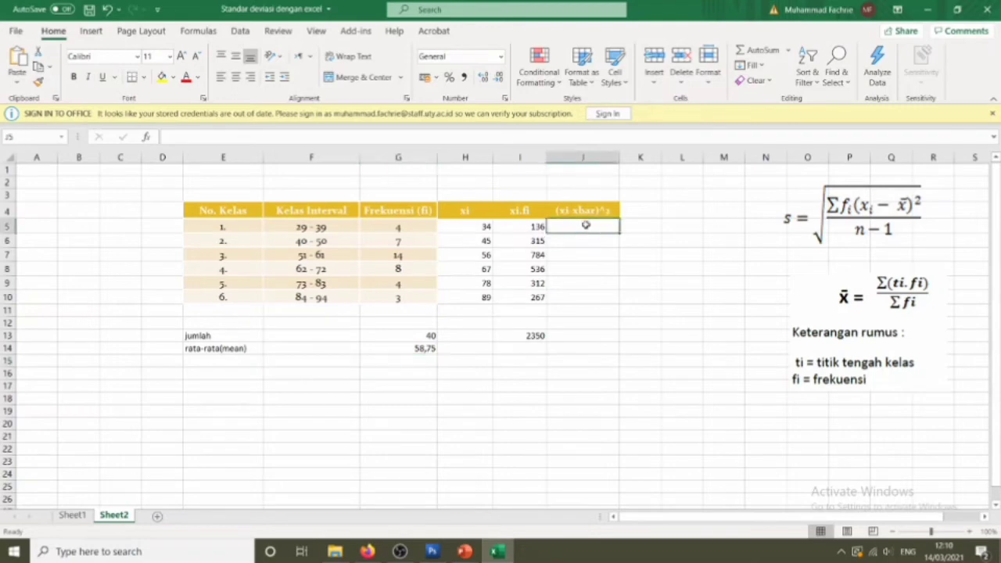
{"action": "type", "text": "="}
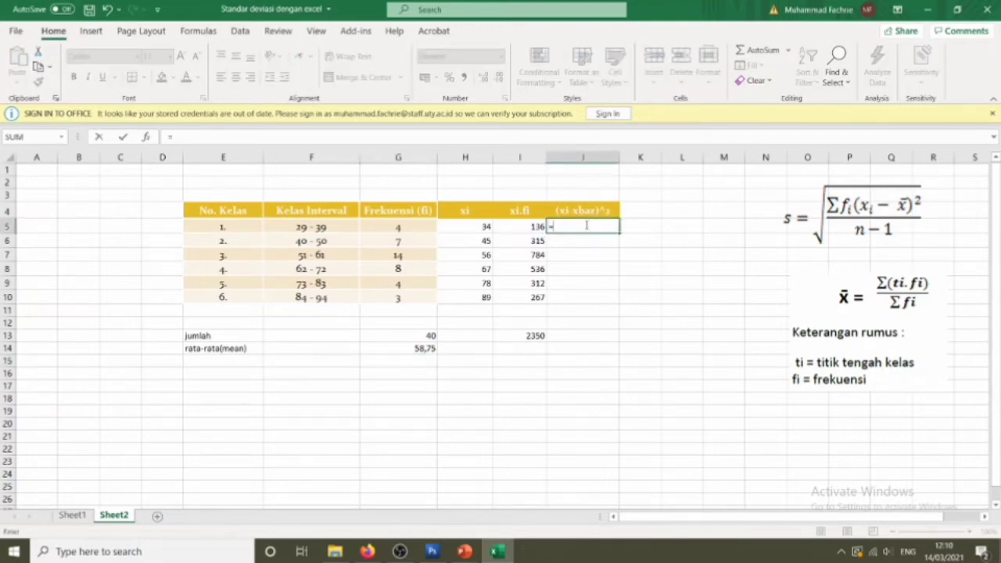
{"action": "left_click", "coordinate": [482, 228]}
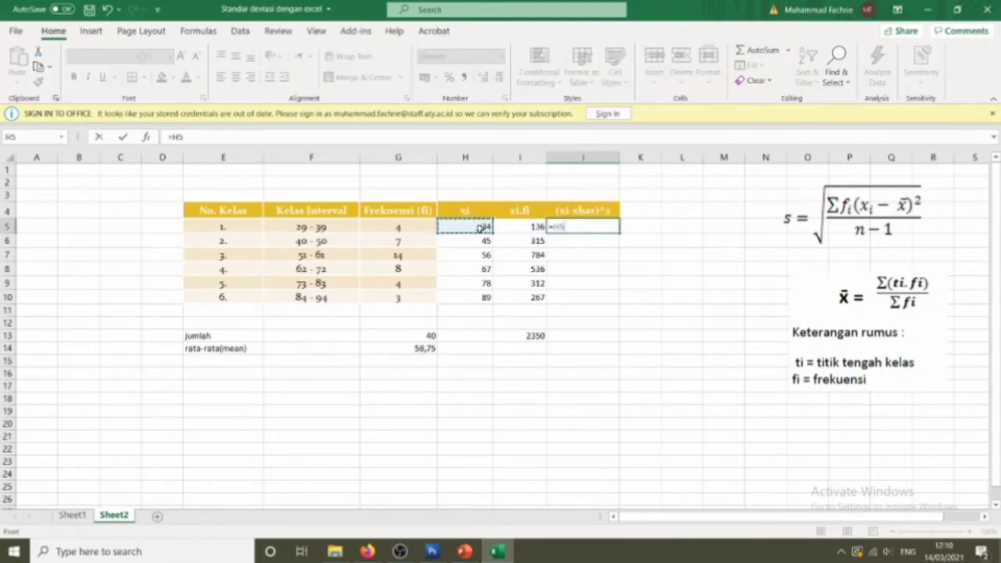
{"action": "type", "text": "-"}
{"action": "key", "text": "BackSpace"}
{"action": "key", "text": "BackSpace"}
{"action": "key", "text": "BackSpace"}
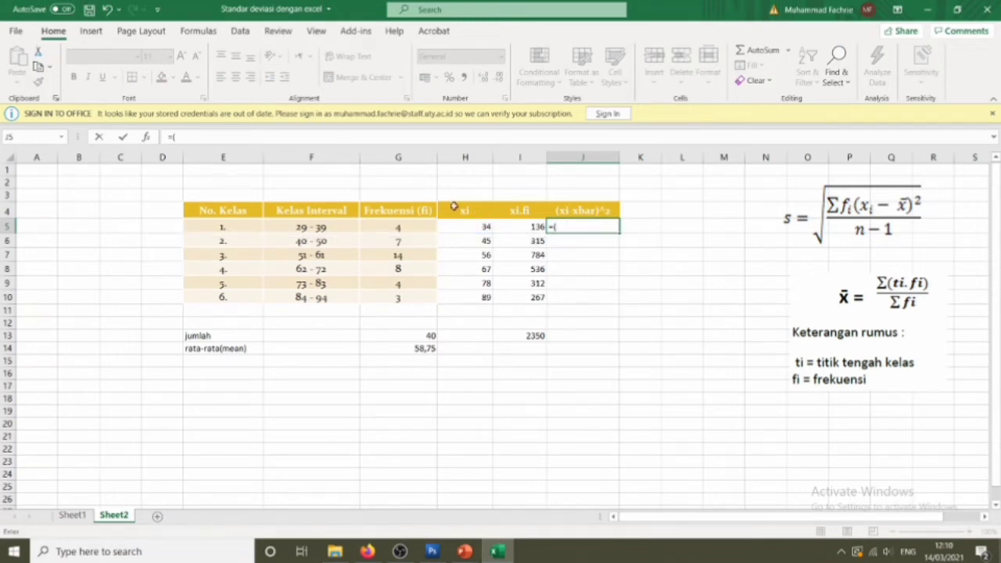
{"action": "left_click", "coordinate": [473, 226]}
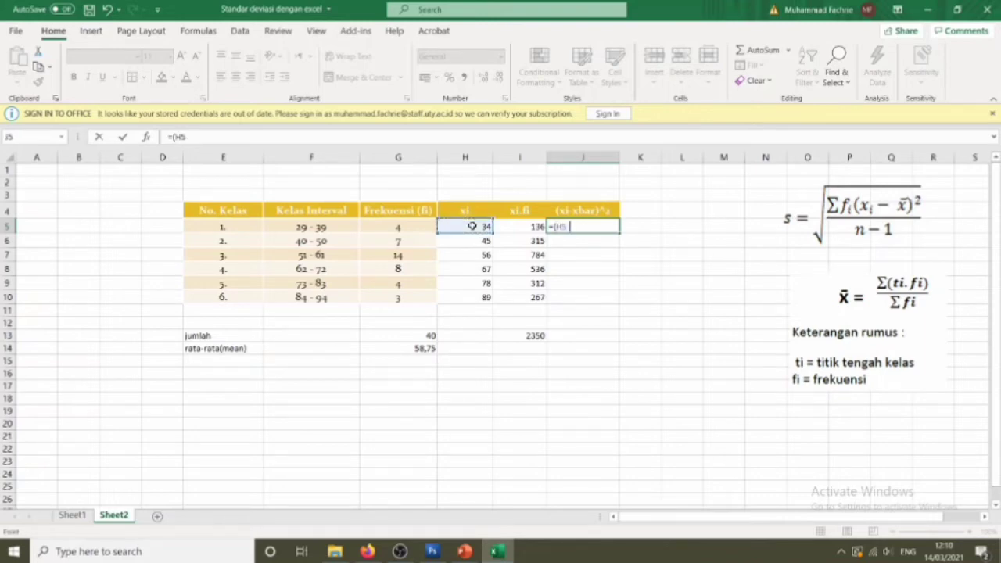
{"action": "type", "text": "-"}
{"action": "left_click", "coordinate": [425, 349]}
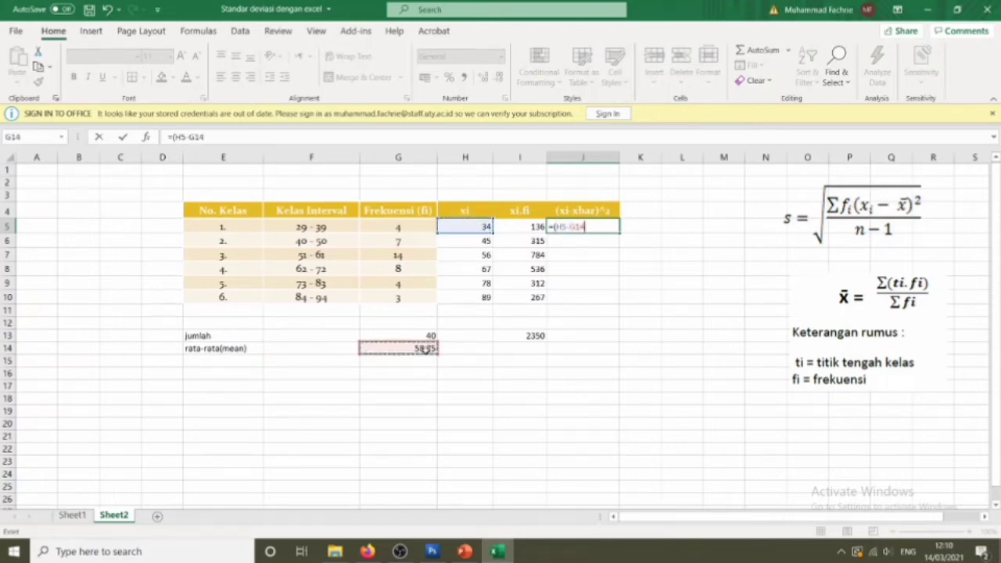
{"action": "type", "text": ")^2"}
{"action": "key", "text": "Return"}
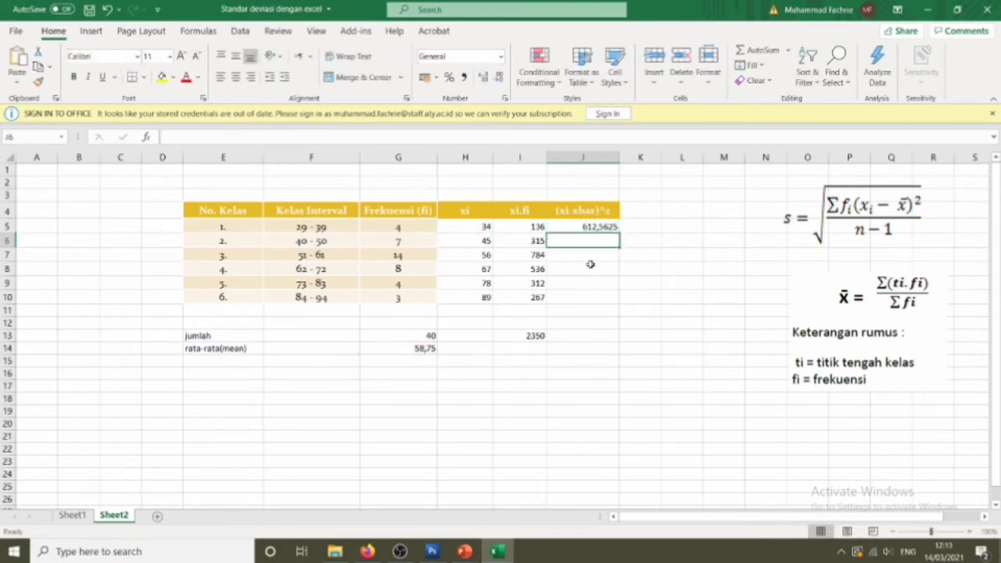
{"action": "left_click", "coordinate": [599, 225]}
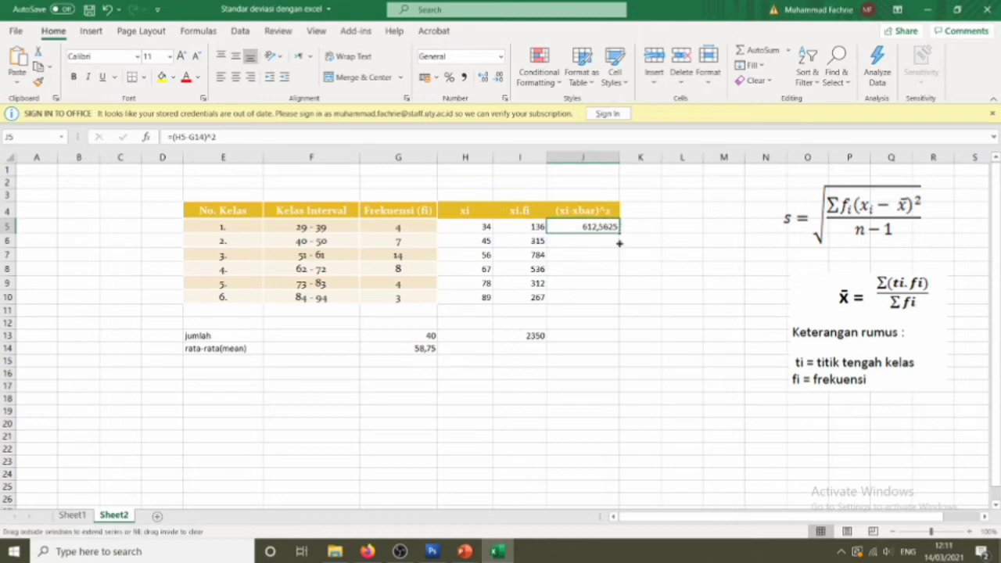
Fill J5's formula down to J10 and fix J6 and J7 to reference the mean in G14.
{"action": "left_click_drag", "start_coordinate": [619, 233], "coordinate": [619, 311]}
{"action": "left_click", "coordinate": [594, 240]}
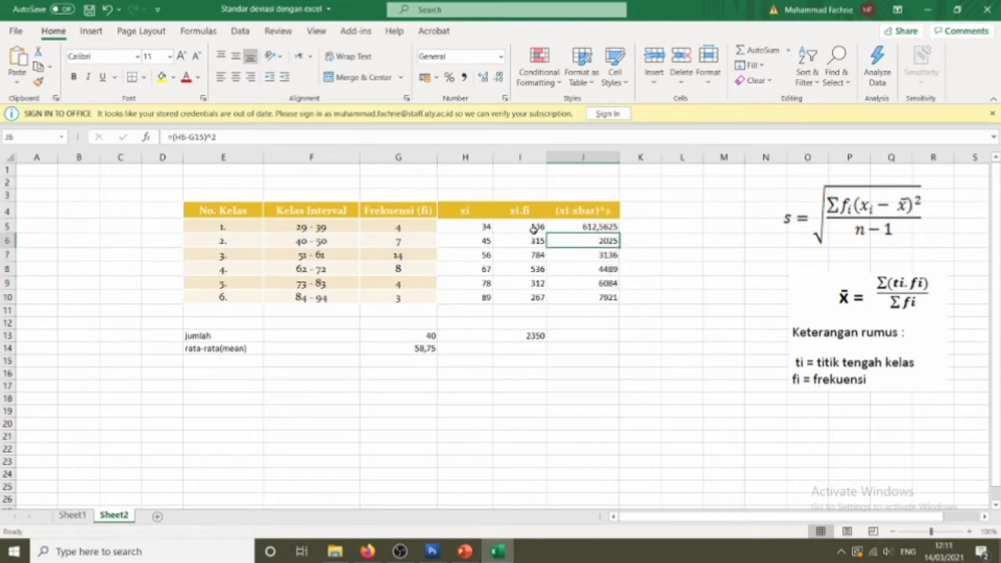
{"action": "left_click", "coordinate": [203, 136]}
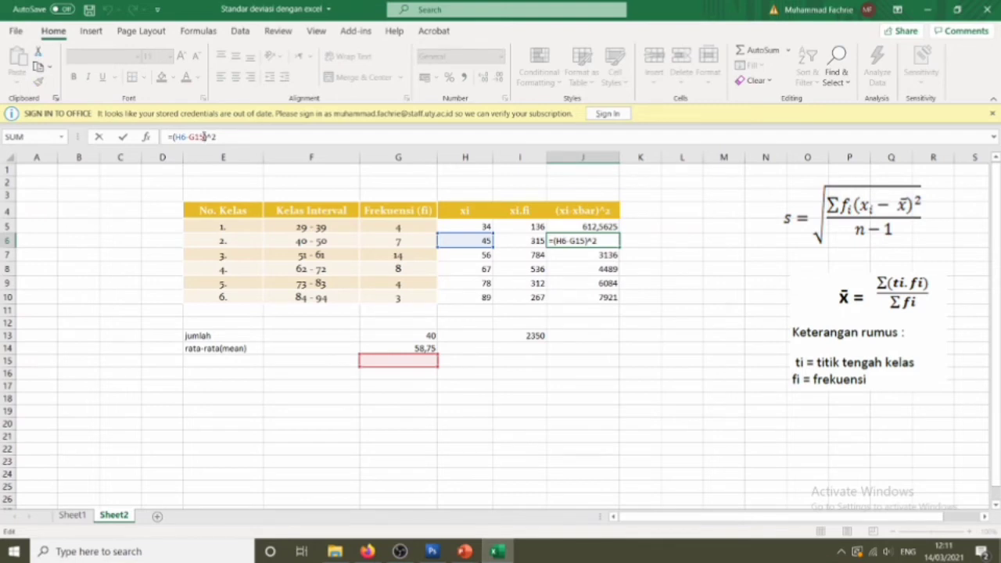
{"action": "key", "text": "BackSpace"}
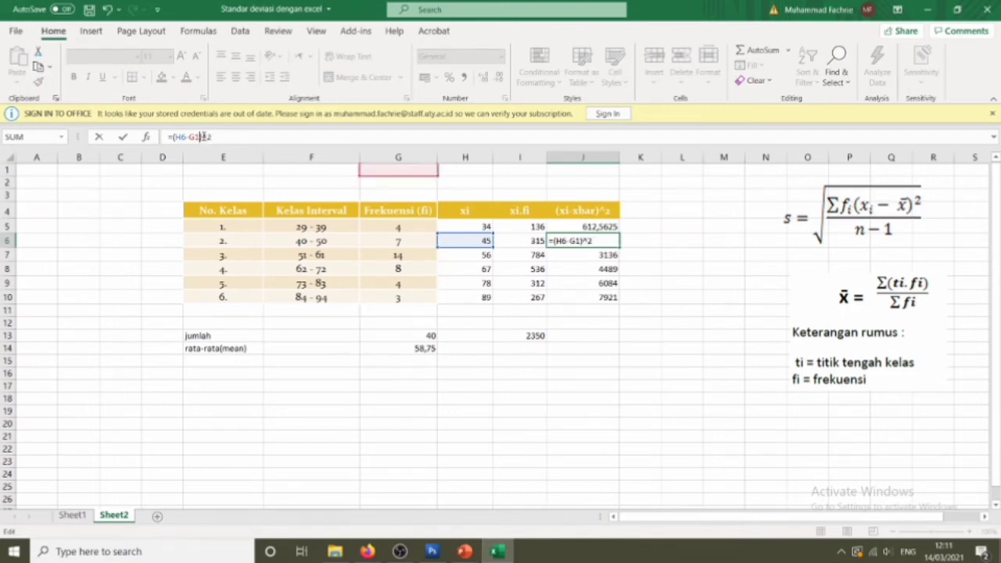
{"action": "type", "text": "4"}
{"action": "key", "text": "Return"}
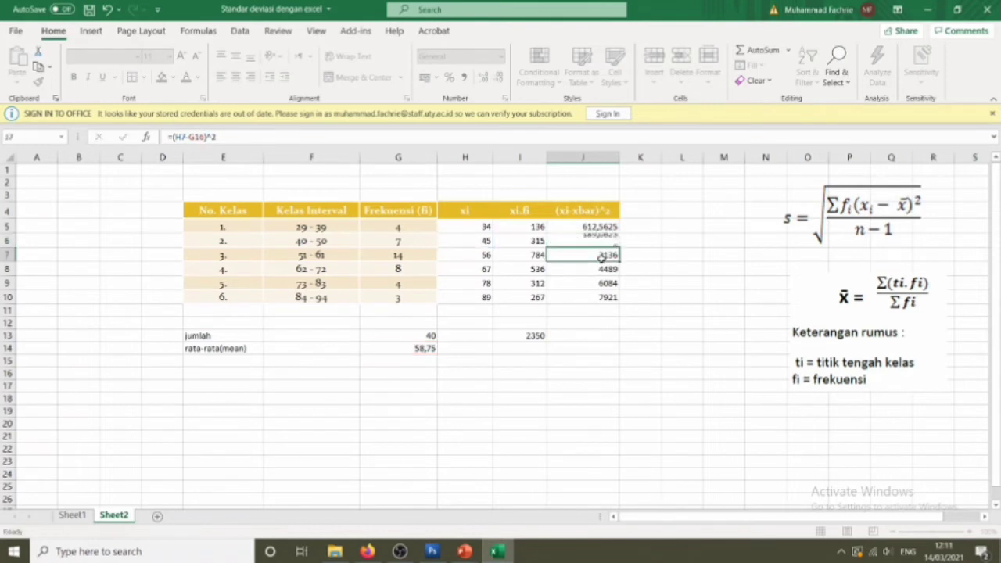
{"action": "left_click", "coordinate": [203, 136]}
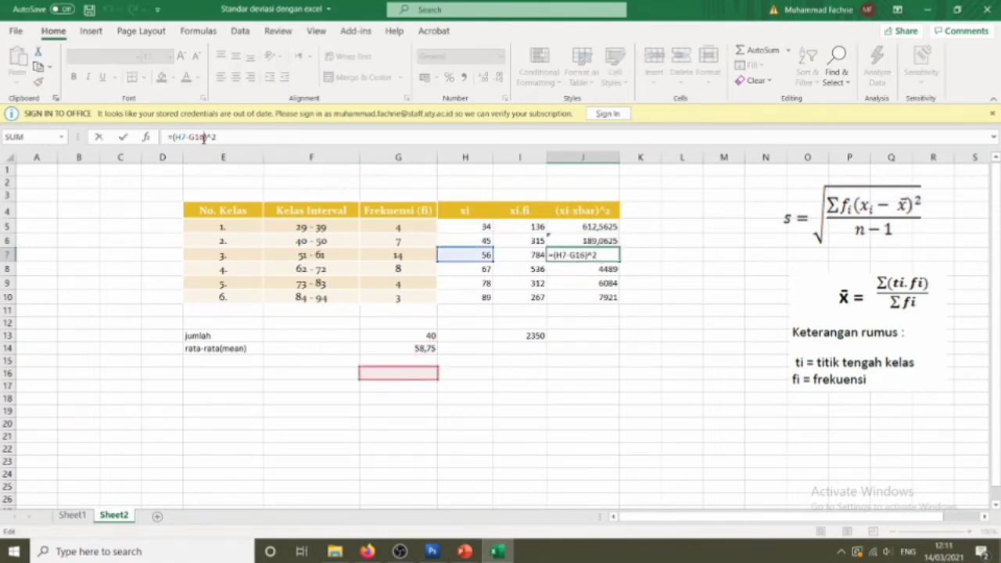
{"action": "key", "text": "BackSpace"}
{"action": "type", "text": "4"}
{"action": "key", "text": "Return"}
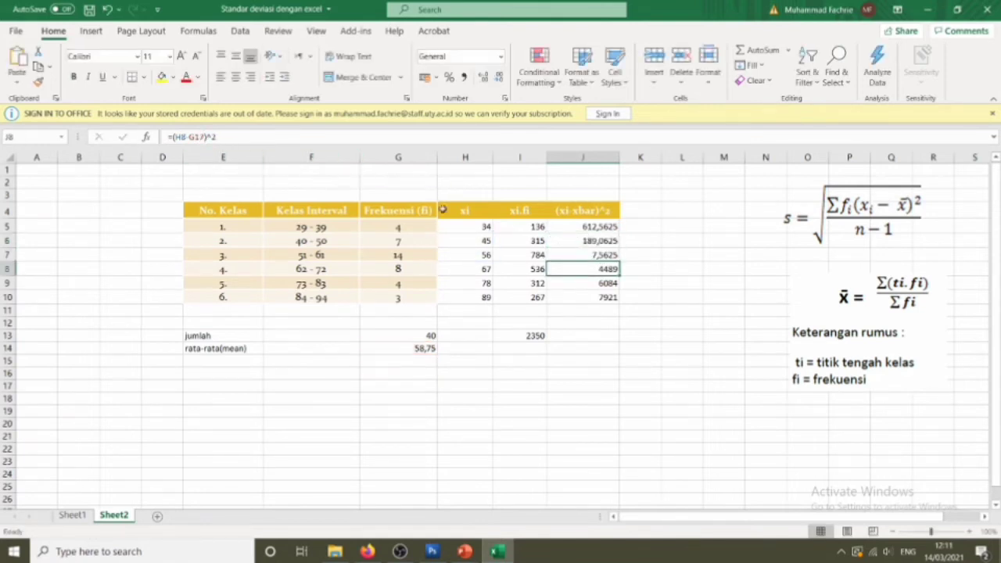
Correct the mean reference to G14 in J8, J9 and J10, giving 68,0625, 370,5625 and 915,0625.
{"action": "left_click", "coordinate": [202, 137]}
{"action": "key", "text": "BackSpace"}
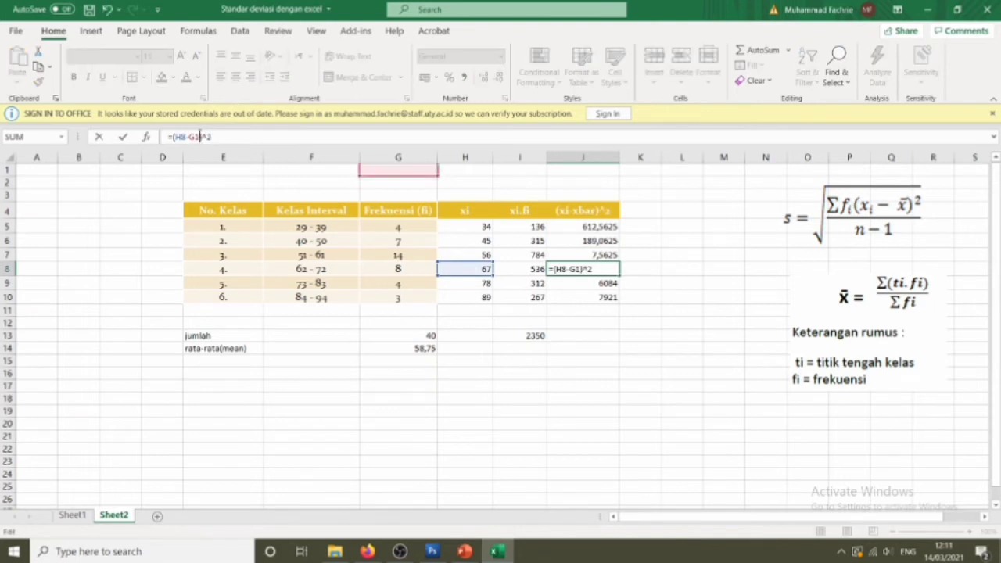
{"action": "type", "text": "4"}
{"action": "key", "text": "Return"}
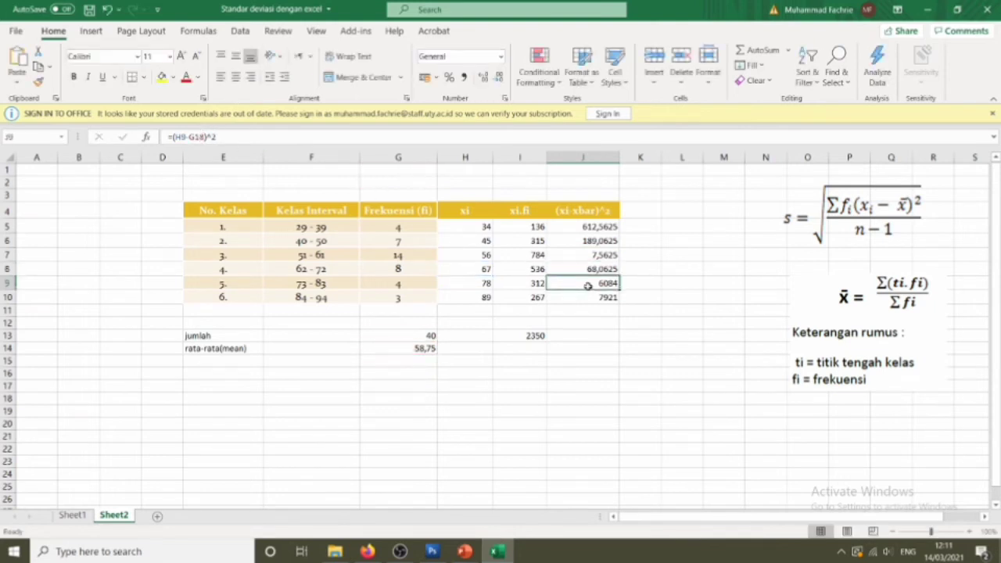
{"action": "left_click", "coordinate": [205, 137]}
{"action": "key", "text": "BackSpace"}
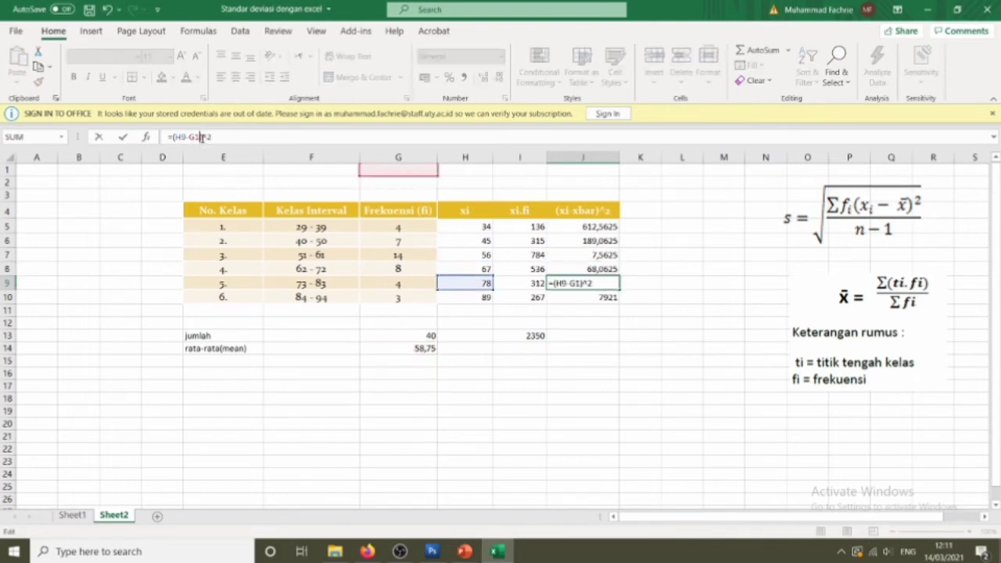
{"action": "type", "text": "4"}
{"action": "left_click", "coordinate": [602, 301]}
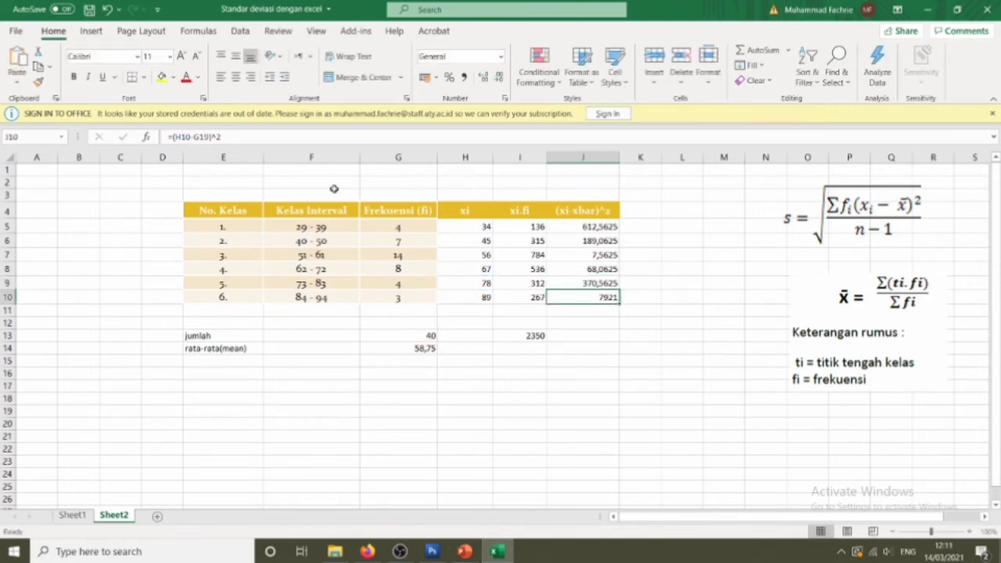
{"action": "left_click", "coordinate": [206, 138]}
{"action": "key", "text": "BackSpace"}
{"action": "type", "text": "4"}
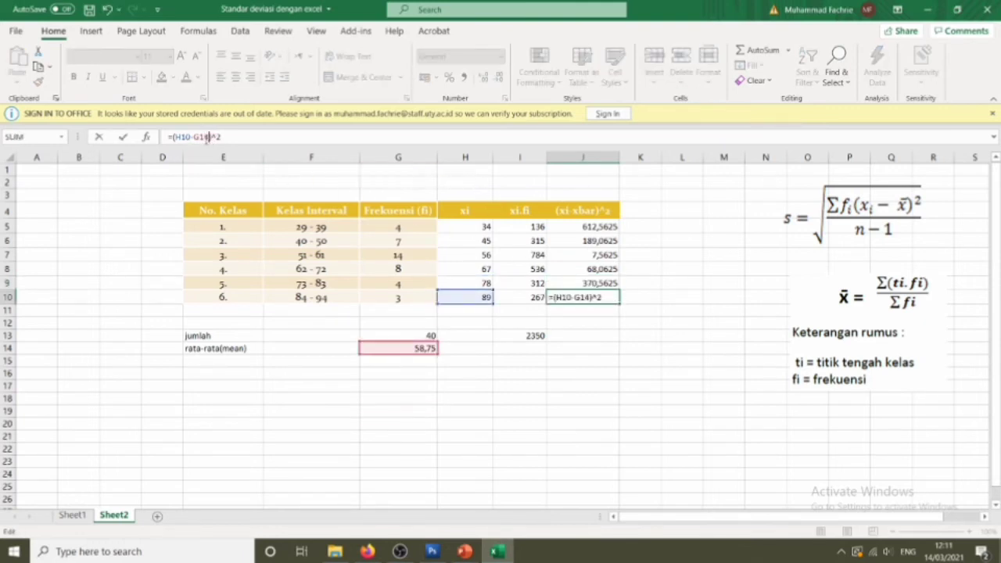
{"action": "left_click", "coordinate": [475, 307]}
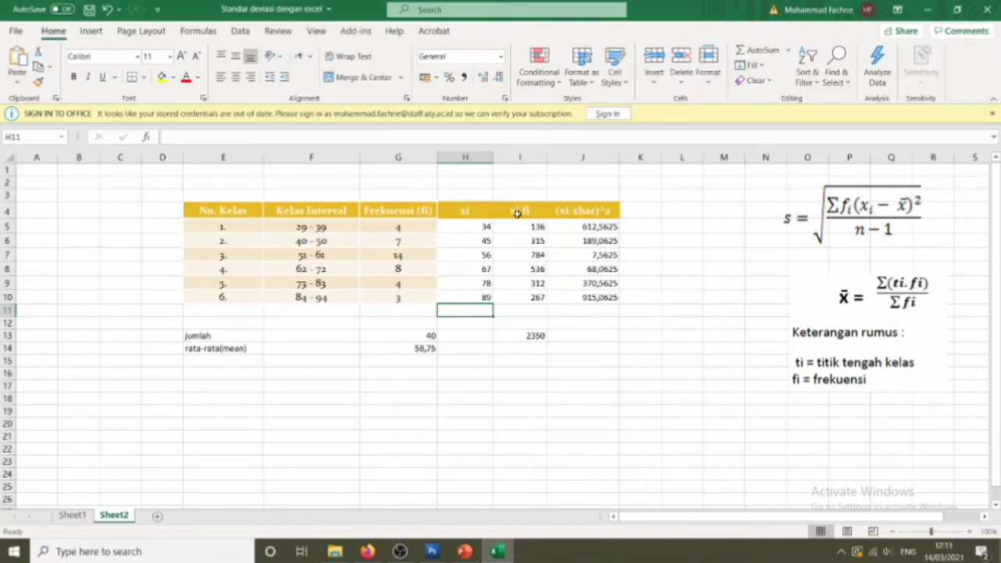
Copy the (xi-xbar)^2 header into K4, widen column K, and prefix the header with Σ.
{"action": "left_click", "coordinate": [637, 210]}
{"action": "left_click", "coordinate": [577, 217]}
{"action": "key", "text": "ctrl+c"}
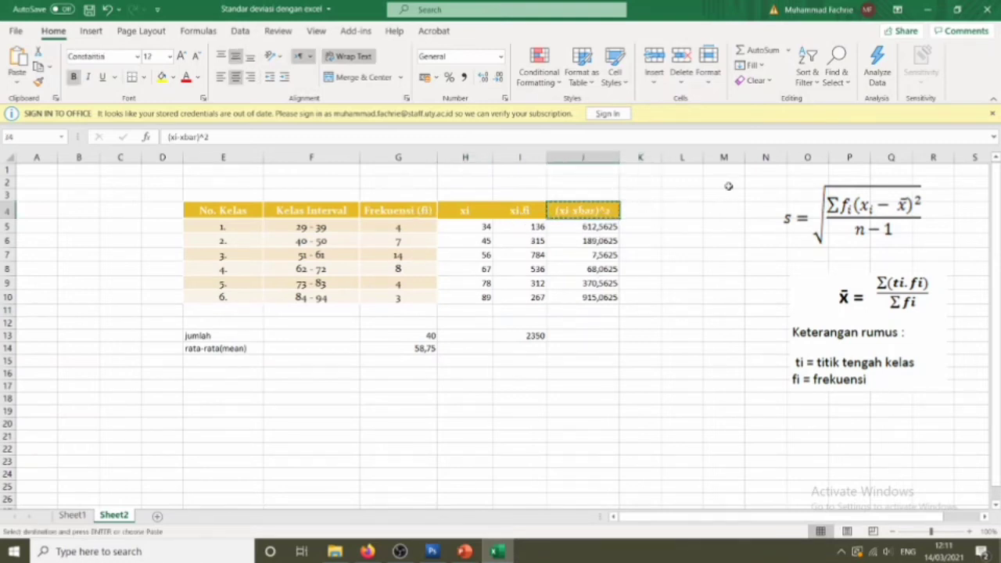
{"action": "left_click", "coordinate": [648, 213]}
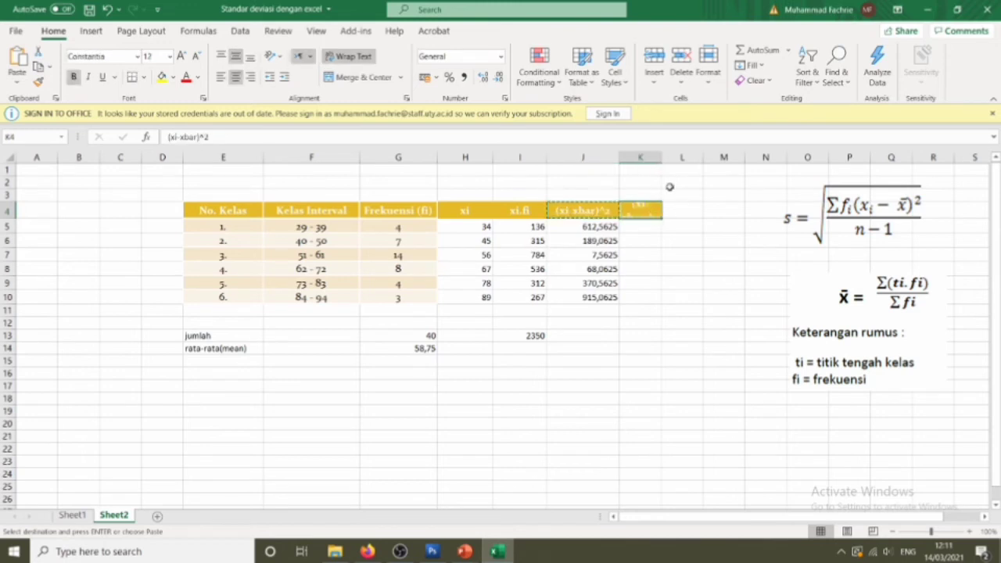
{"action": "left_click_drag", "start_coordinate": [661, 159], "coordinate": [699, 162]}
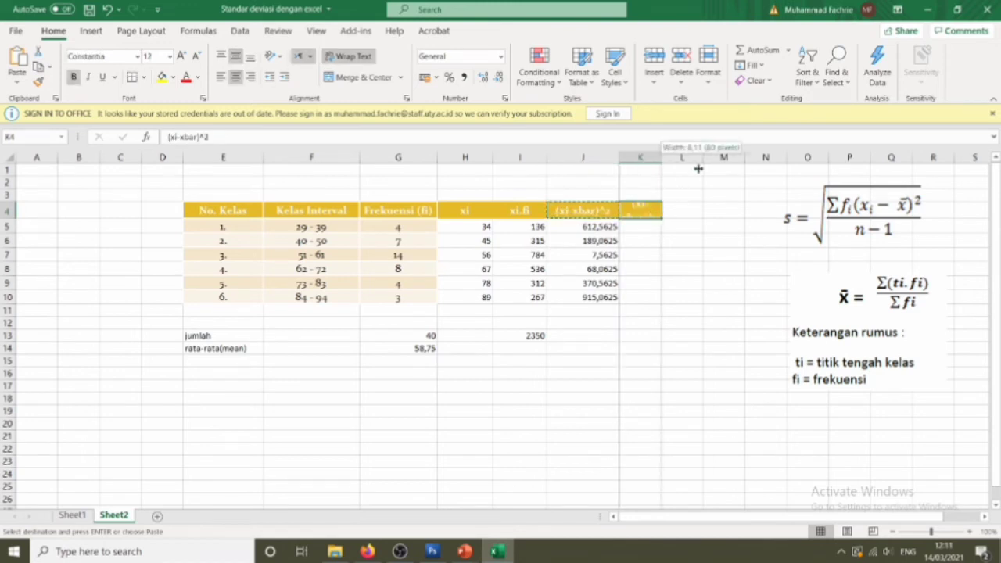
{"action": "double_click", "coordinate": [634, 211]}
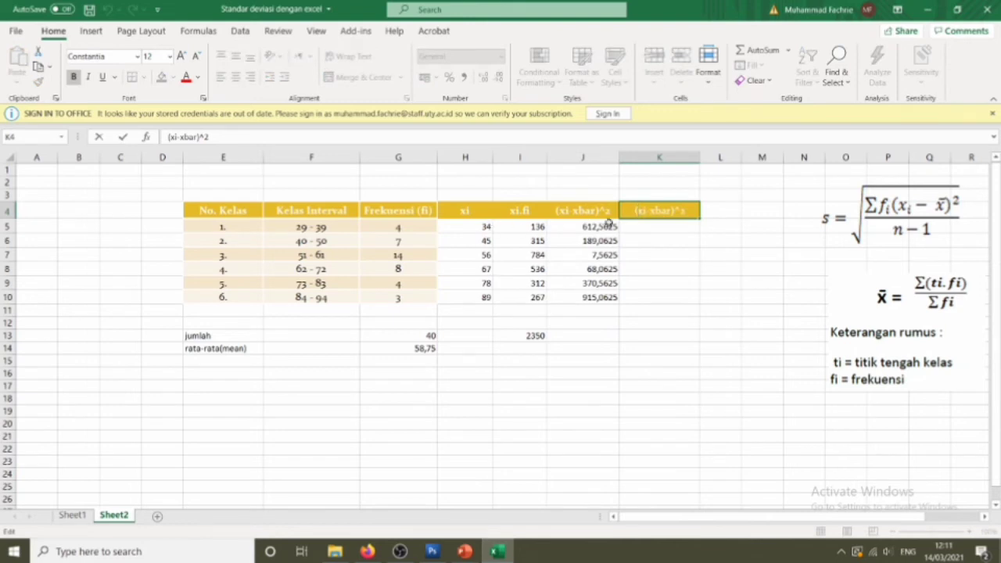
{"action": "type", "text": "Σ"}
{"action": "key", "text": "Return"}
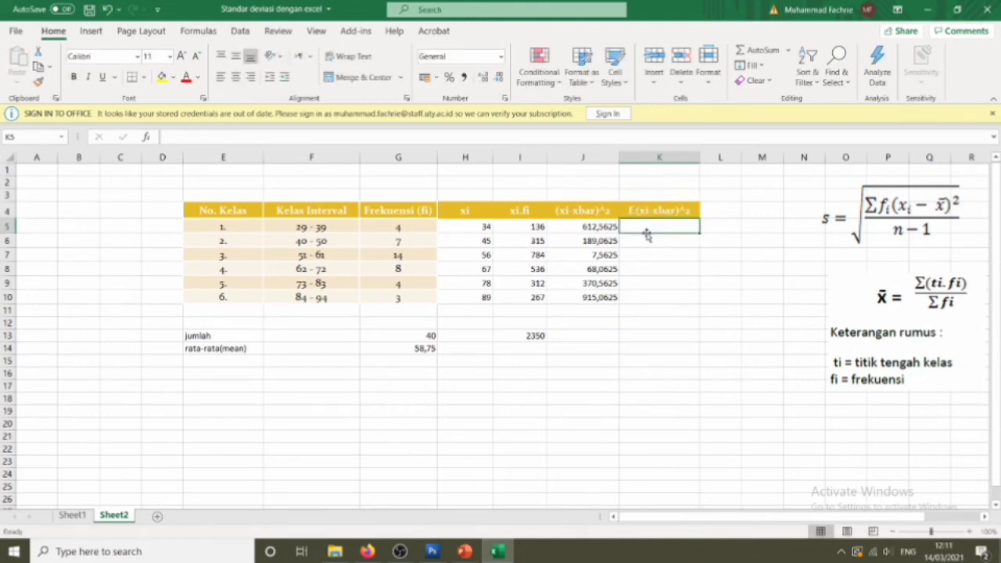
Enter =G5*J5 in K5 and fill it down to K10, giving 2450,25 through 2745,1875.
{"action": "type", "text": "="}
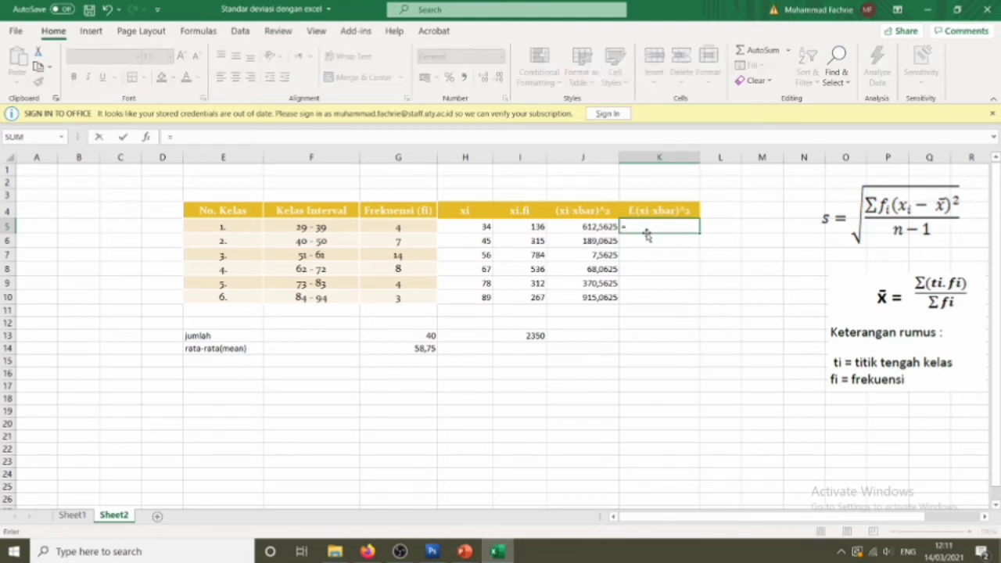
{"action": "left_click", "coordinate": [411, 226]}
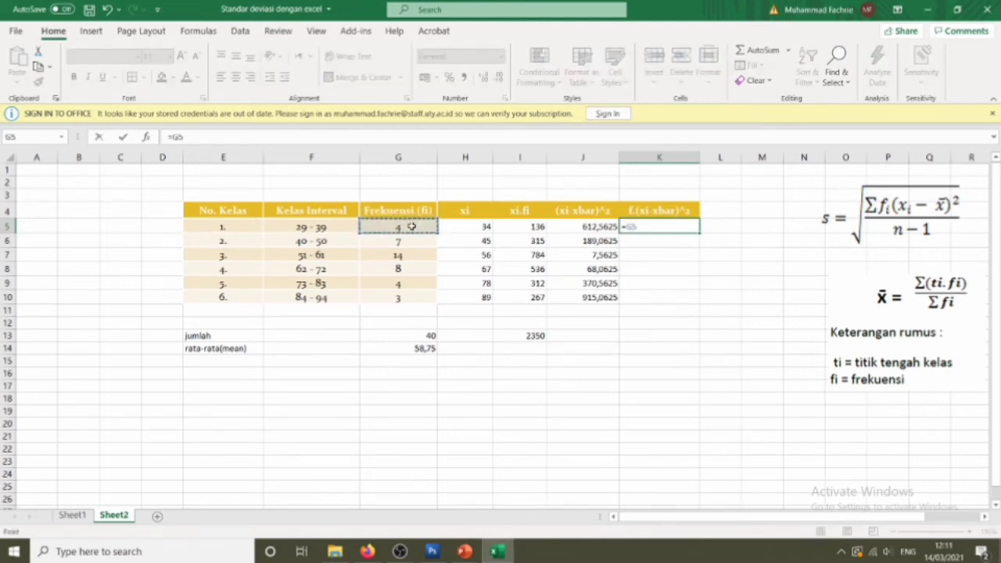
{"action": "type", "text": "*"}
{"action": "left_click", "coordinate": [590, 226]}
{"action": "key", "text": "Return"}
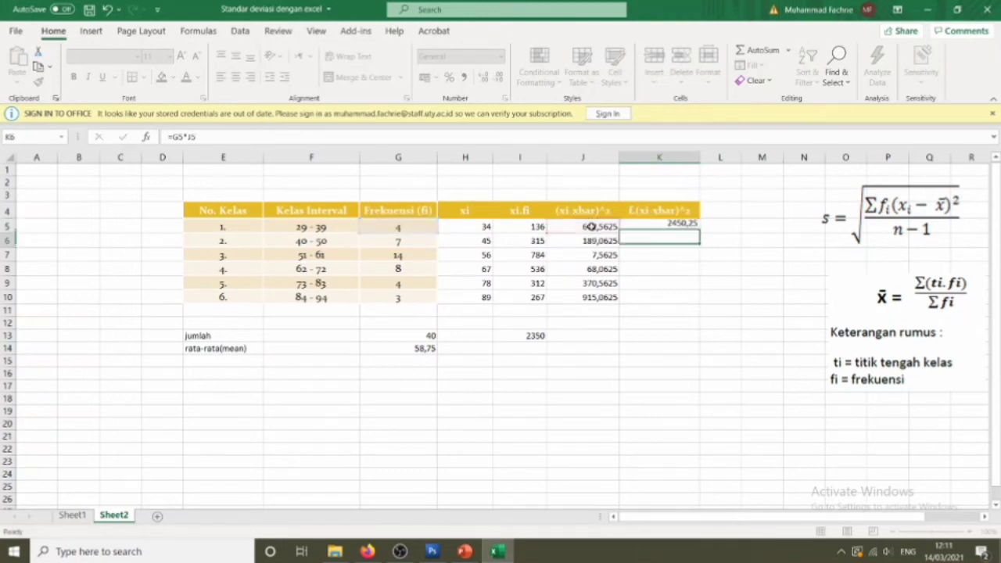
{"action": "left_click", "coordinate": [677, 227]}
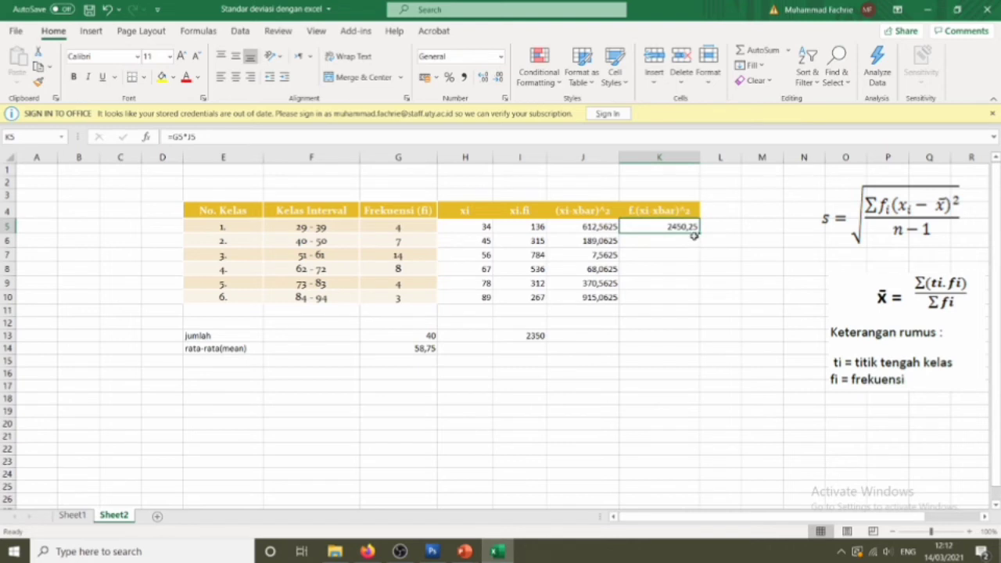
{"action": "left_click_drag", "start_coordinate": [698, 235], "coordinate": [698, 302]}
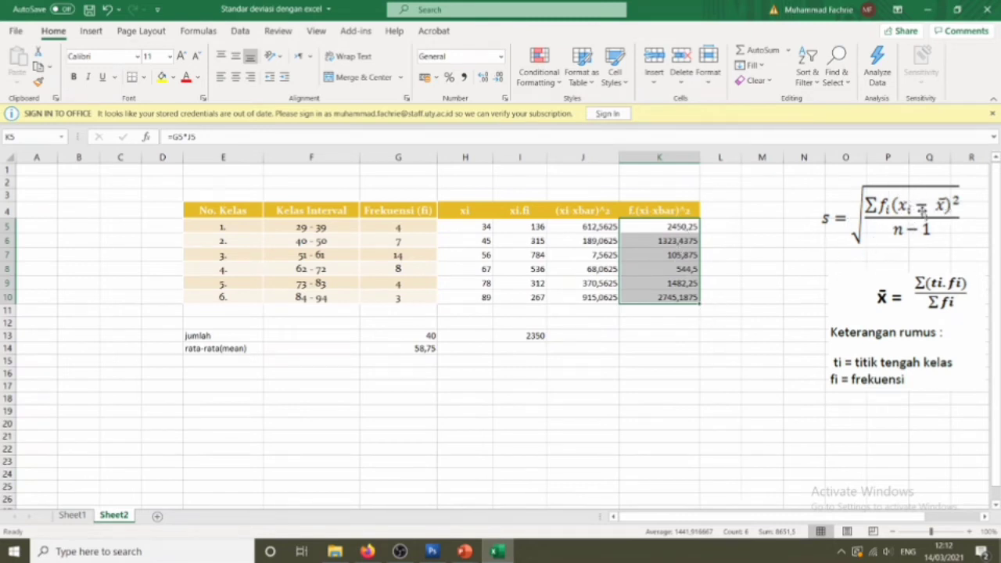
{"action": "left_click", "coordinate": [657, 329]}
{"action": "left_click", "coordinate": [655, 345]}
{"action": "left_click", "coordinate": [652, 337]}
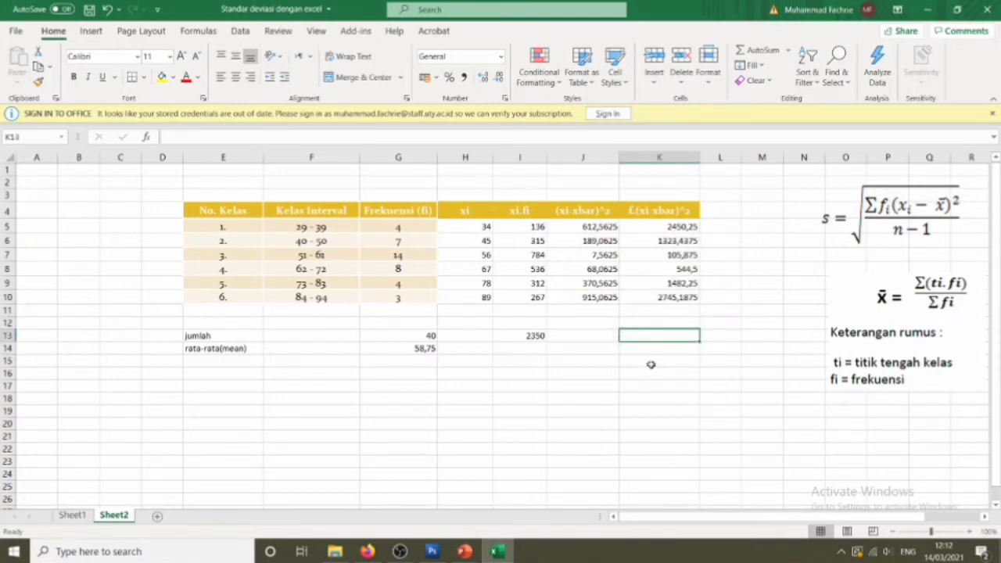
Enter =SUM(K5:K10) in K13, totalling the weighted squared deviations at 8651,5.
{"action": "type", "text": "s"}
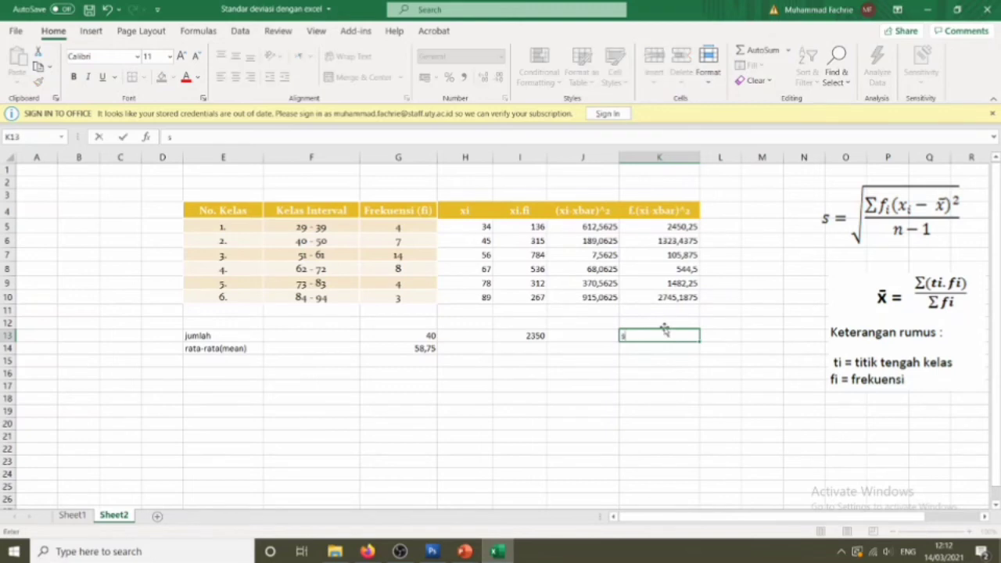
{"action": "type", "text": "=sum"}
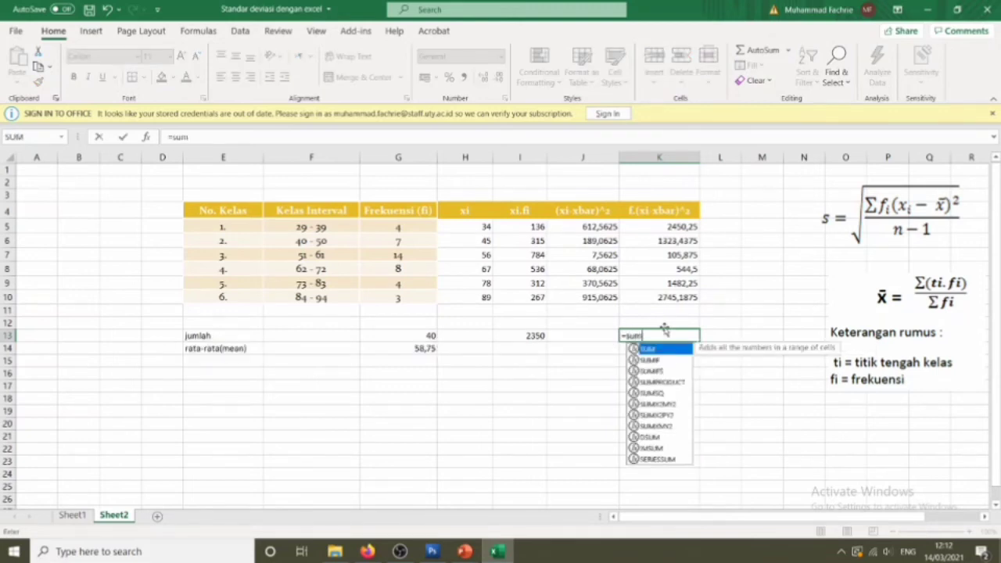
{"action": "type", "text": "("}
{"action": "left_click_drag", "start_coordinate": [686, 226], "coordinate": [680, 283]}
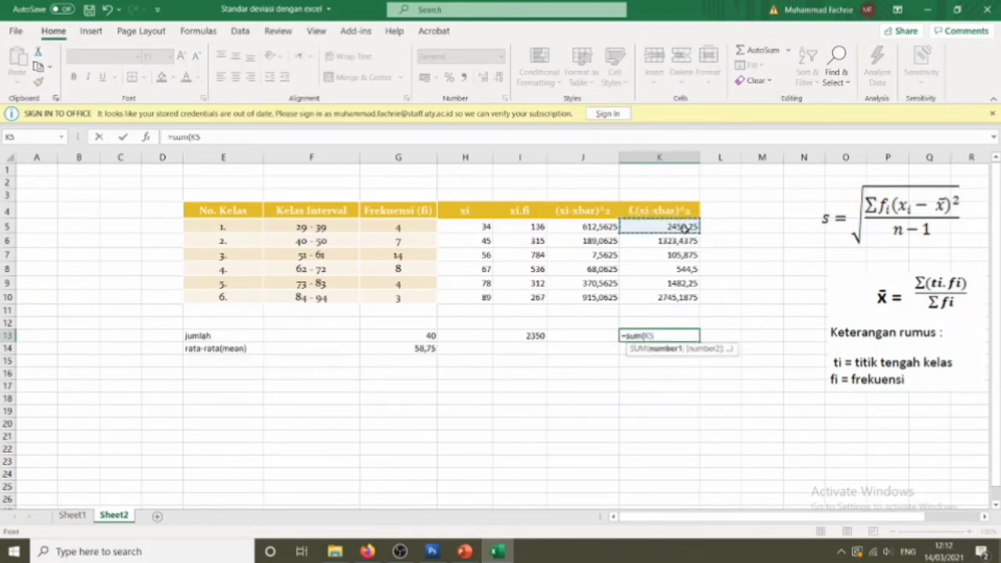
{"action": "key", "text": "shift+Down"}
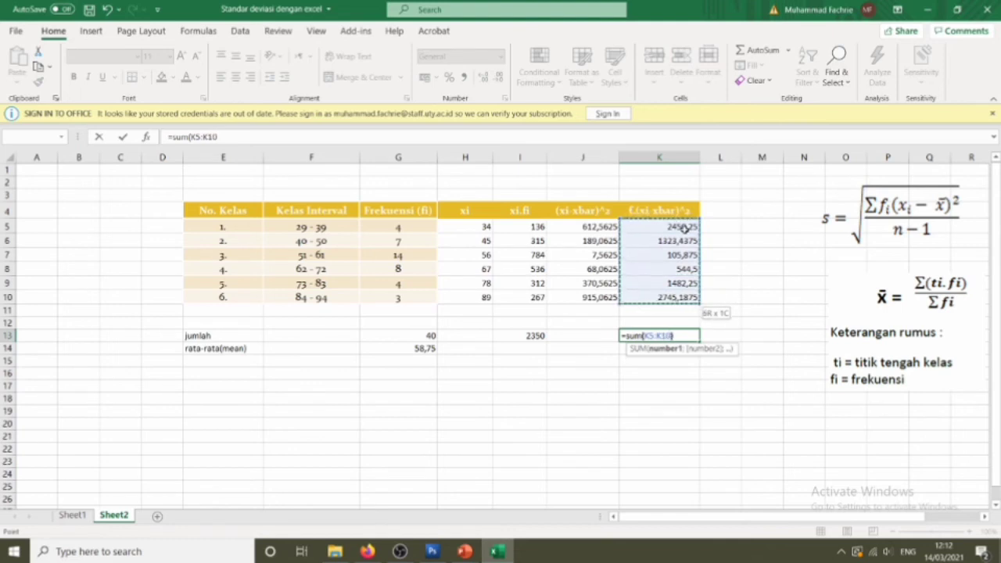
{"action": "type", "text": ")"}
{"action": "key", "text": "Return"}
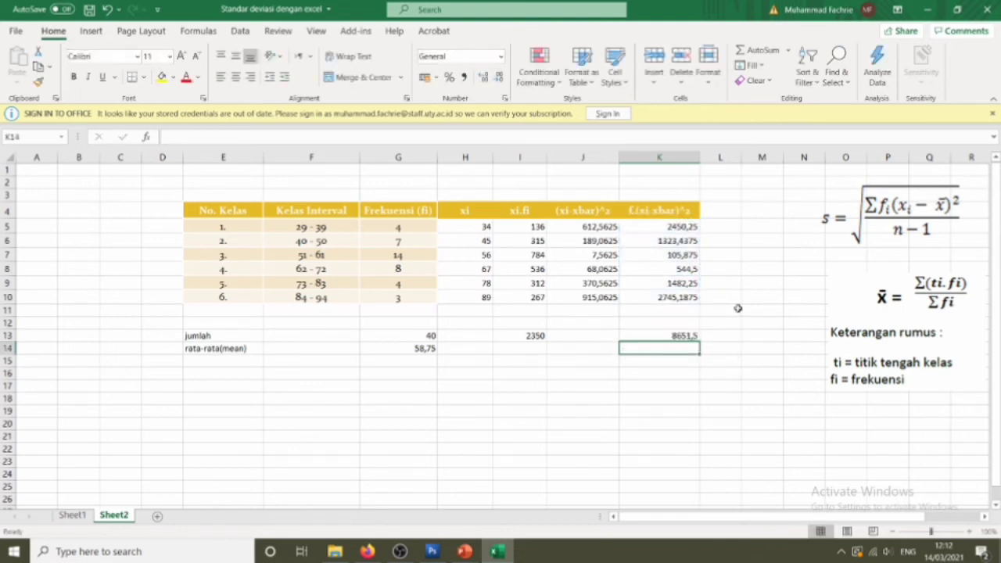
{"action": "left_click", "coordinate": [691, 335]}
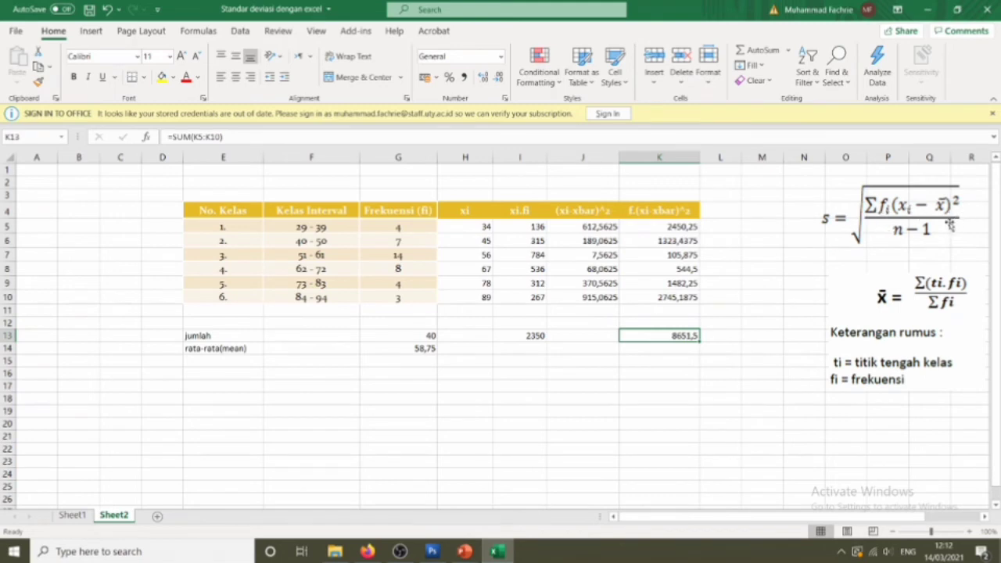
Label E15 'varians' and compute the variance in G15 as K13 divided by 39, giving 221,8333333.
{"action": "left_click", "coordinate": [205, 357]}
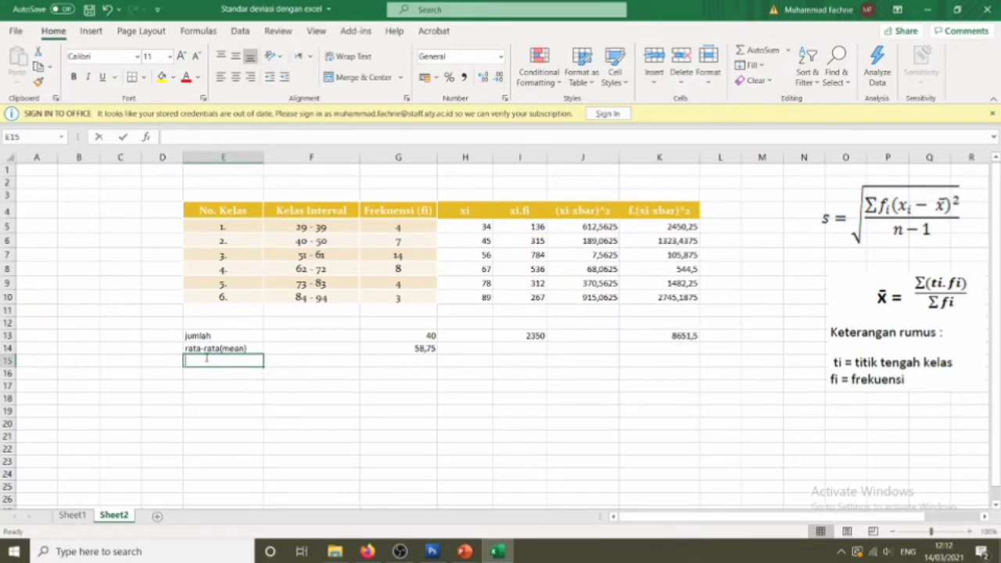
{"action": "type", "text": "varians"}
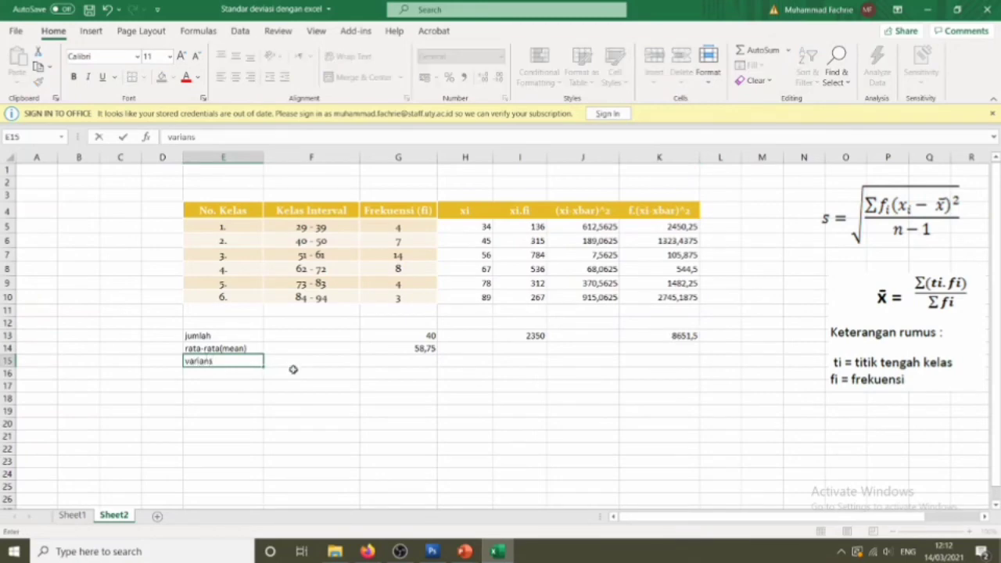
{"action": "left_click", "coordinate": [313, 364]}
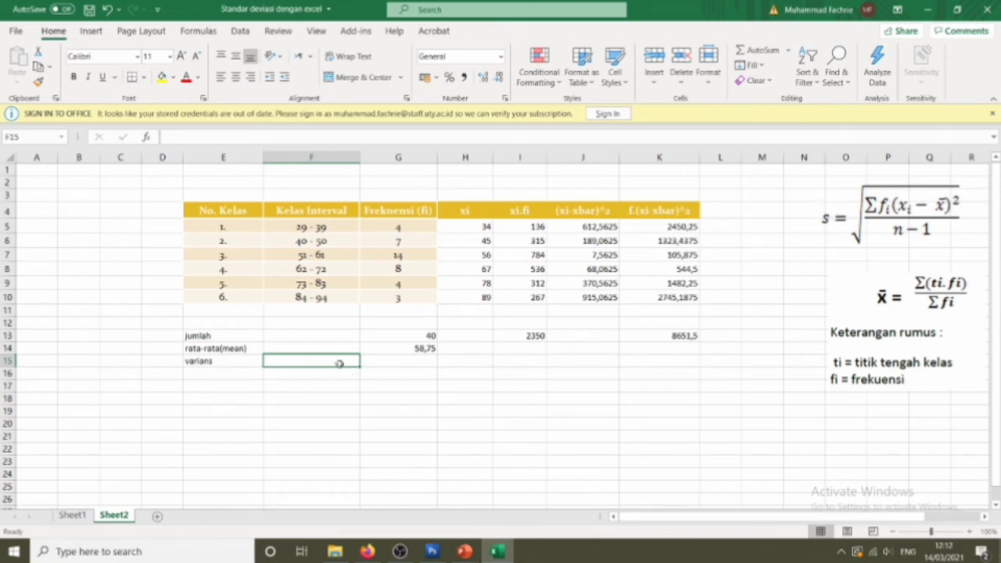
{"action": "left_click", "coordinate": [415, 357]}
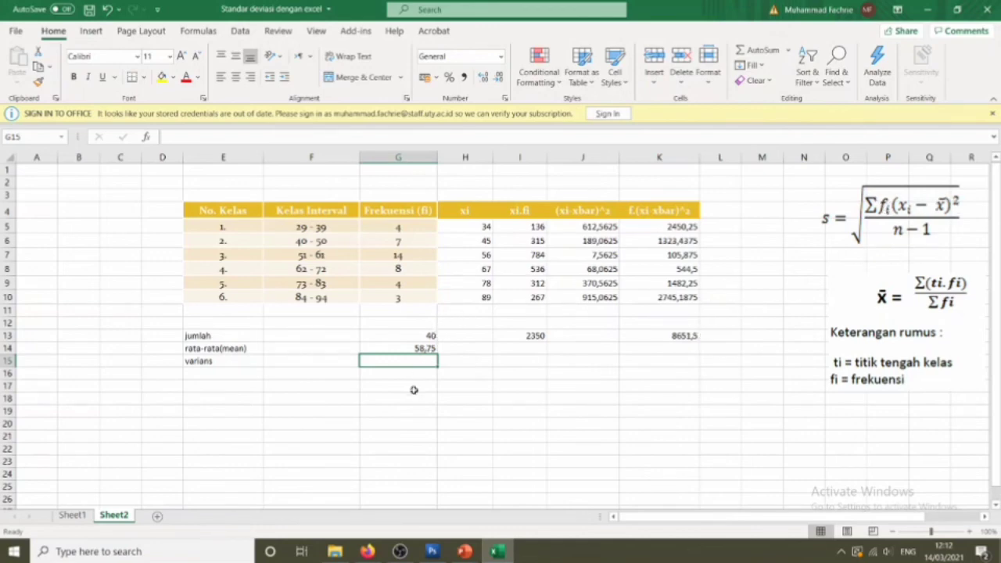
{"action": "type", "text": "="}
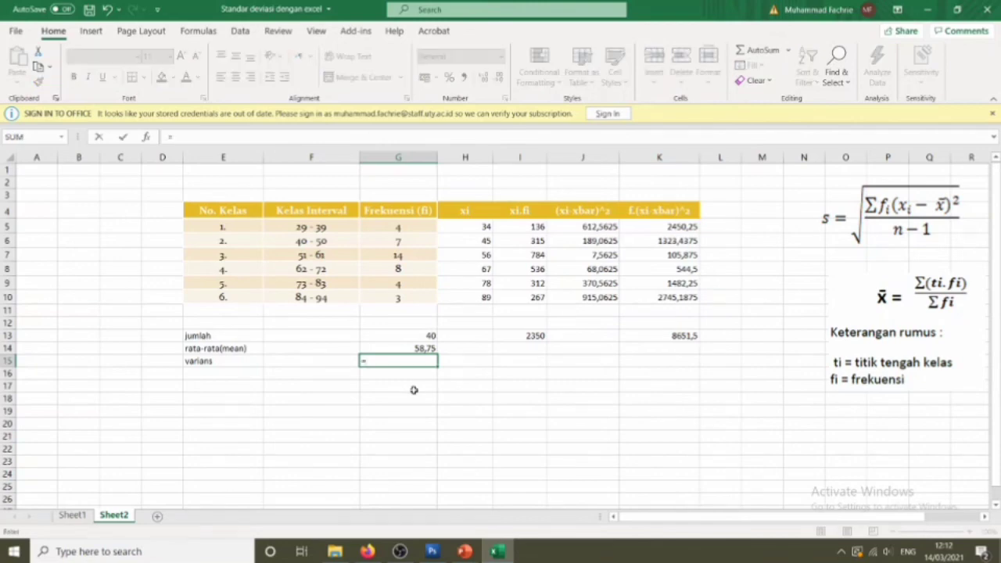
{"action": "left_click", "coordinate": [691, 336]}
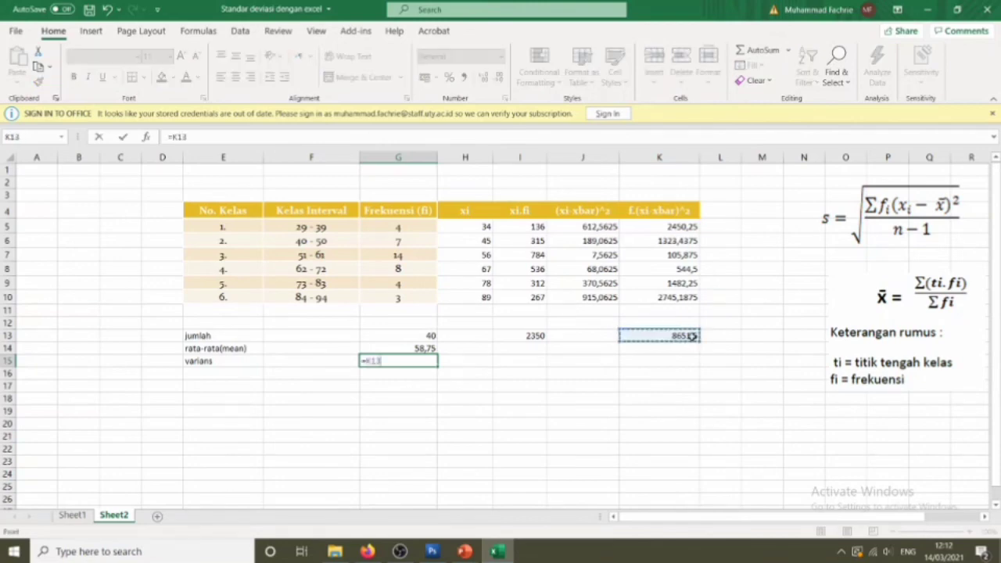
{"action": "type", "text": "/39"}
{"action": "left_click", "coordinate": [424, 374]}
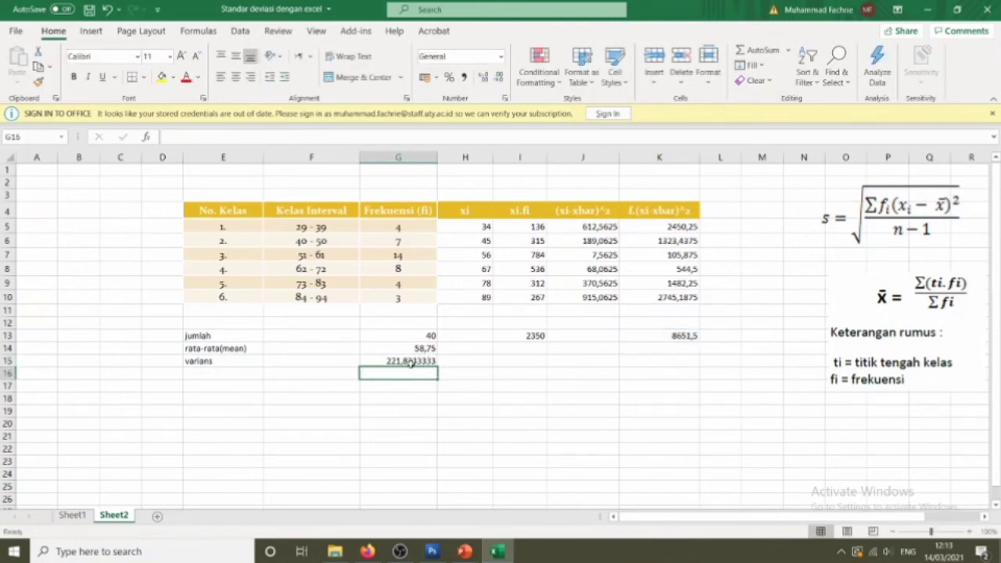
{"action": "left_click", "coordinate": [229, 375]}
Label E16 'standar deviasi' and enter =SQRT(G15) in G16, giving 14,89407041.
{"action": "type", "text": "stan"}
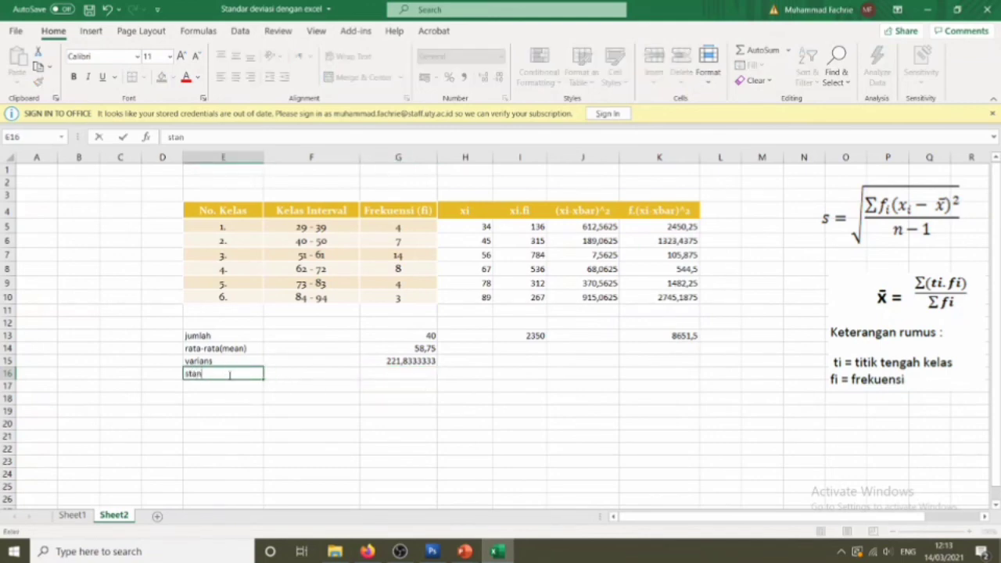
{"action": "type", "text": "dar deviasi"}
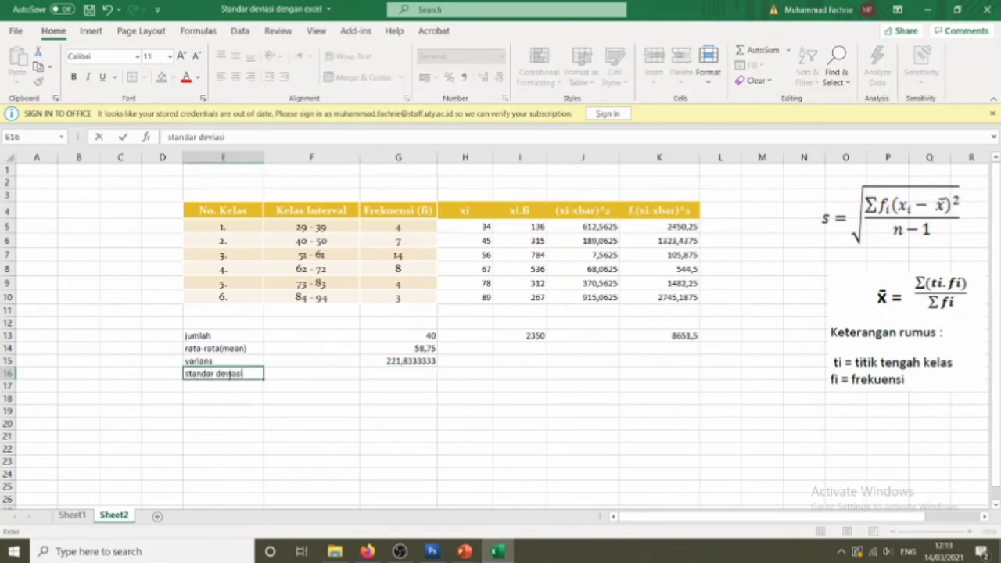
{"action": "left_click", "coordinate": [392, 369]}
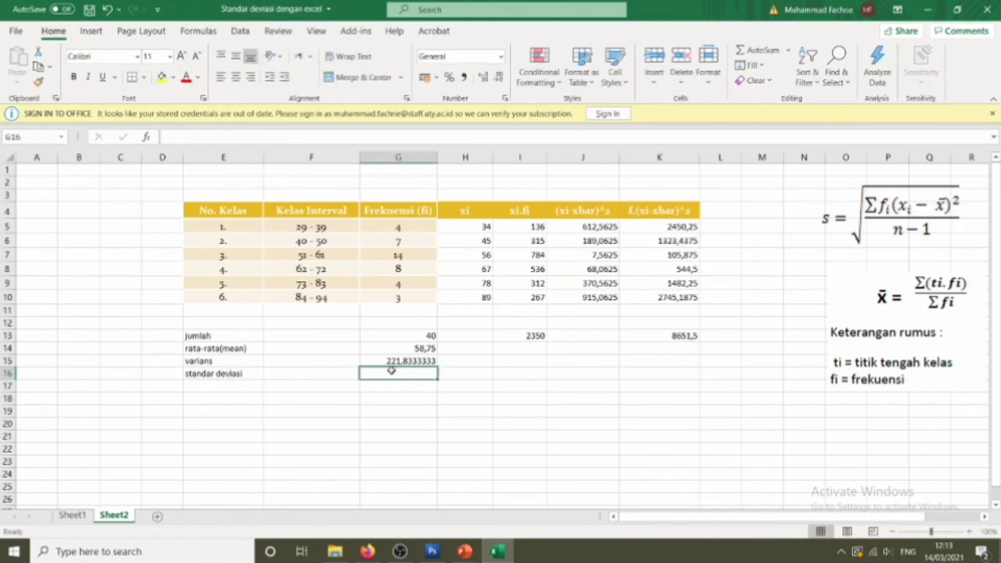
{"action": "type", "text": "="}
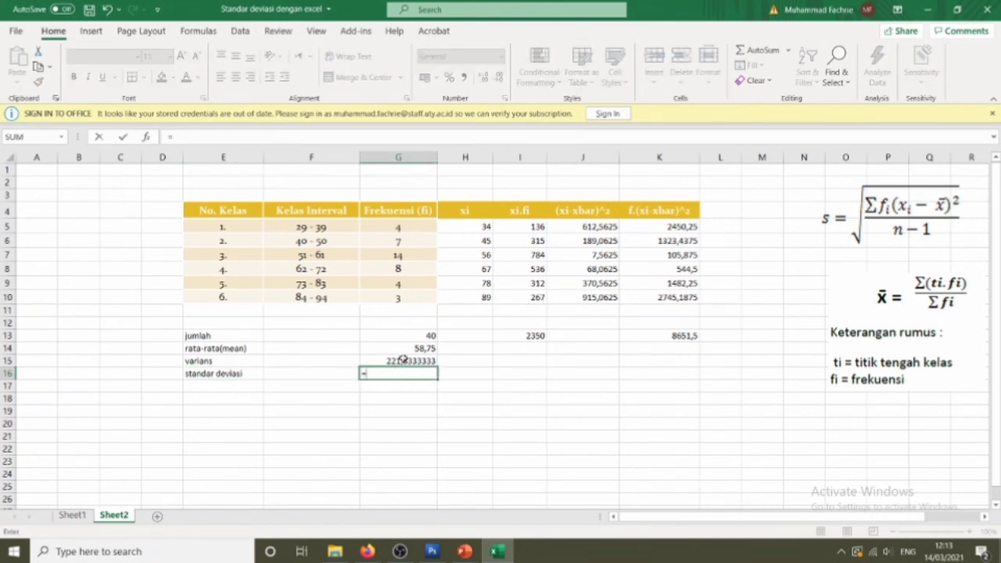
{"action": "type", "text": "sq"}
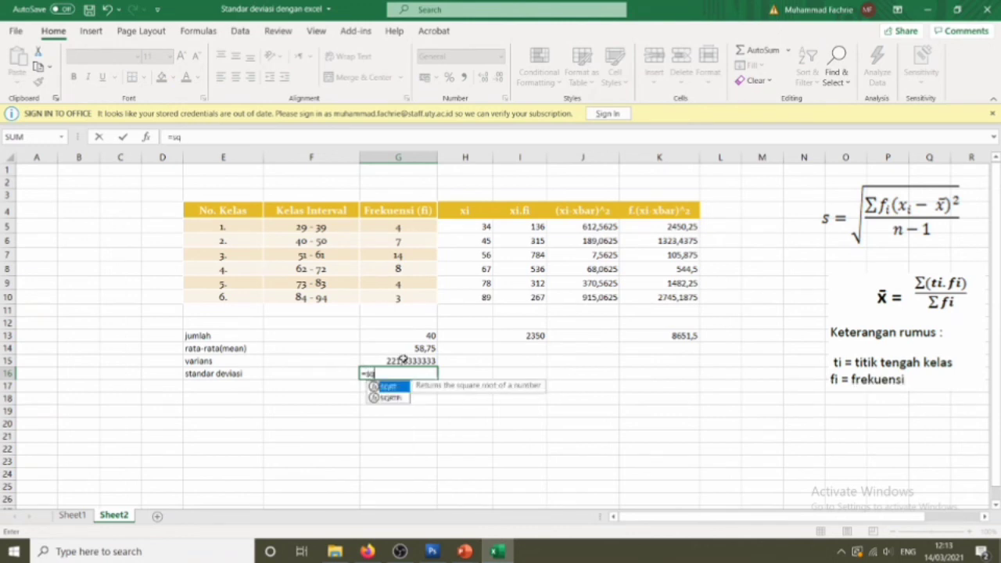
{"action": "type", "text": "rt("}
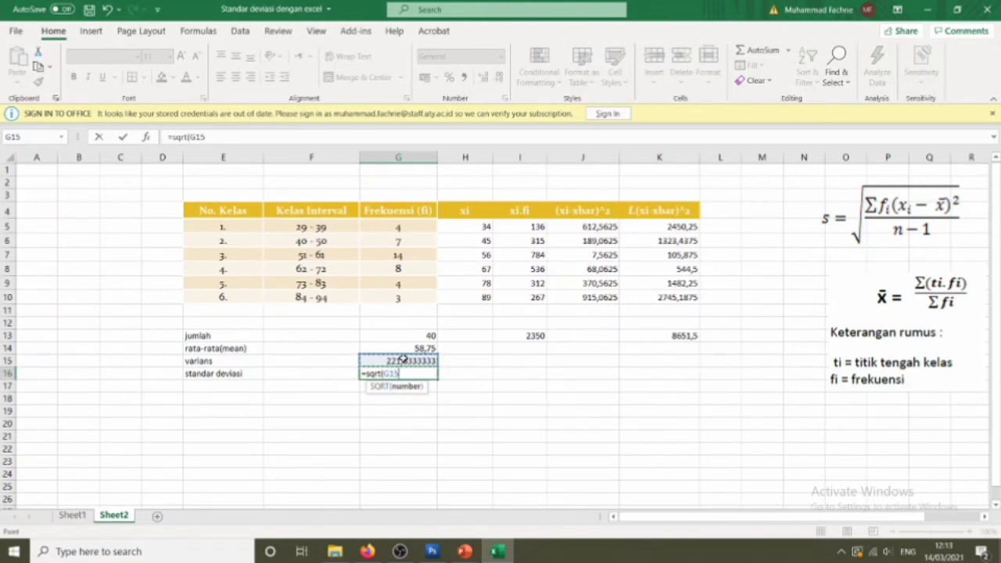
{"action": "type", "text": ")"}
{"action": "key", "text": "Return"}
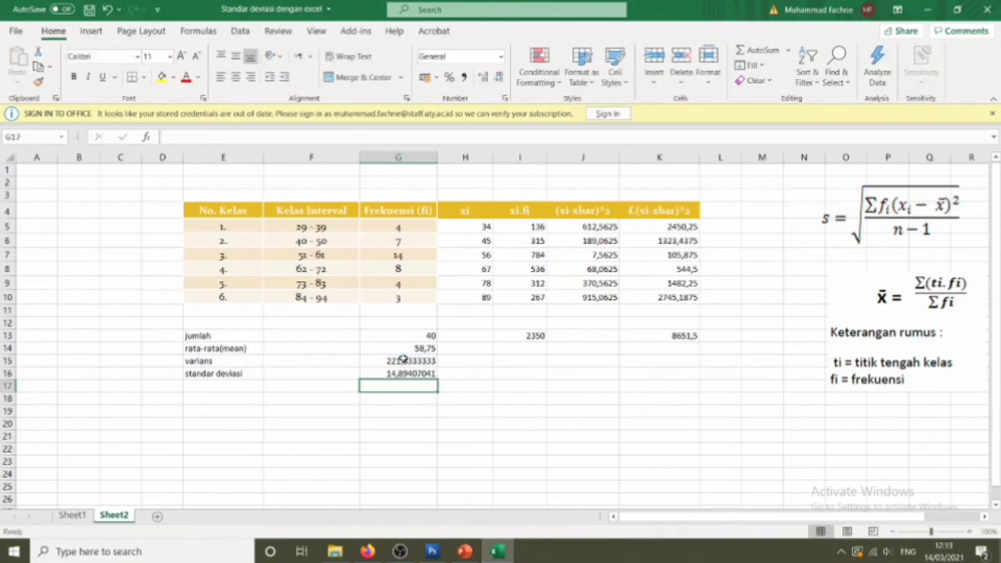
{"action": "left_click", "coordinate": [429, 373]}
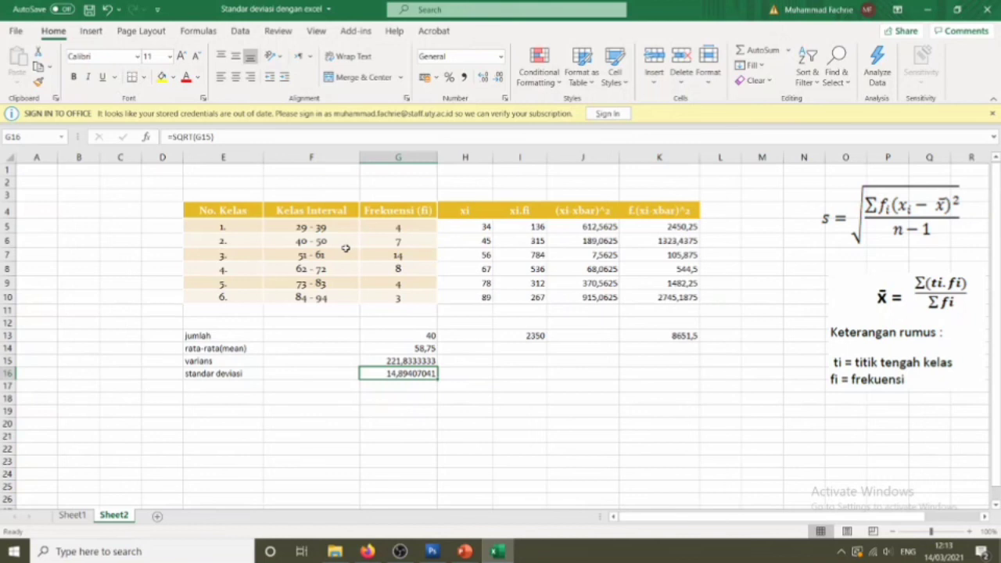
{"action": "left_click", "coordinate": [419, 315]}
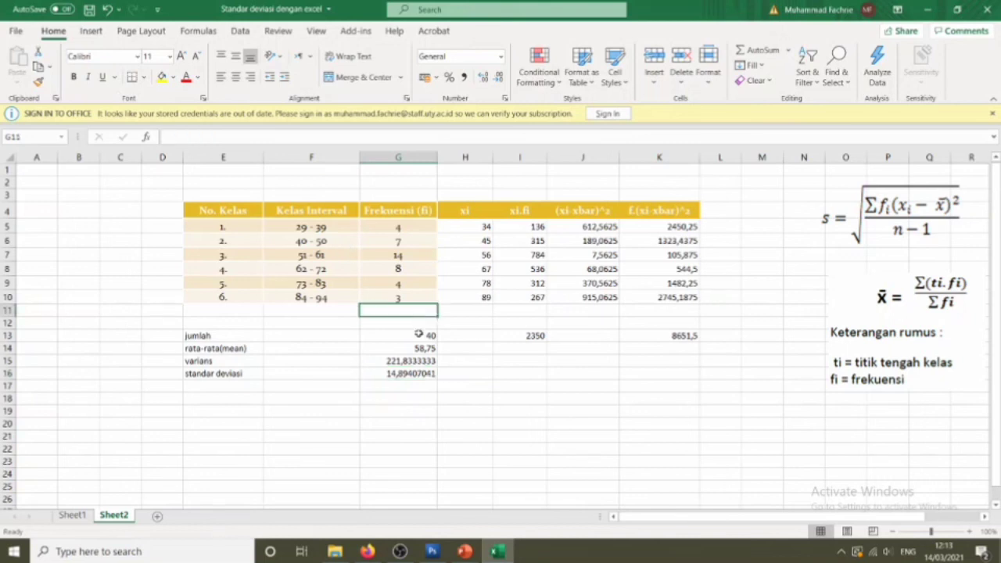